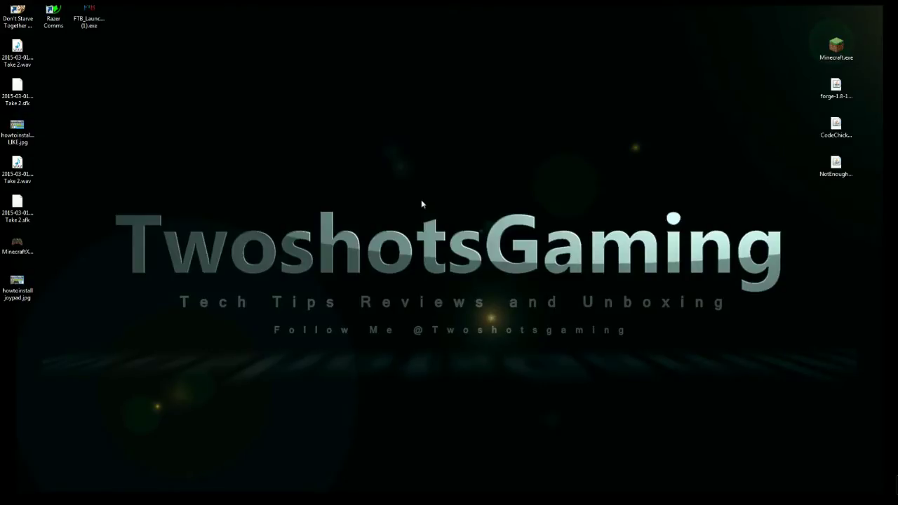
Step: Open the Minecraft launcher, set the current profile to use release 1.8, save the profile and close the launcher
{"action": "double_click", "coordinate": [836, 46]}
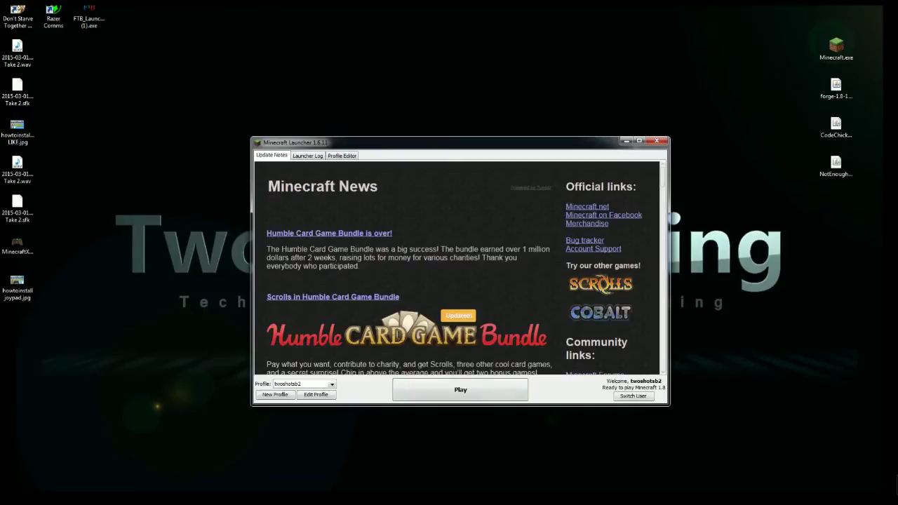
{"action": "left_click", "coordinate": [312, 395]}
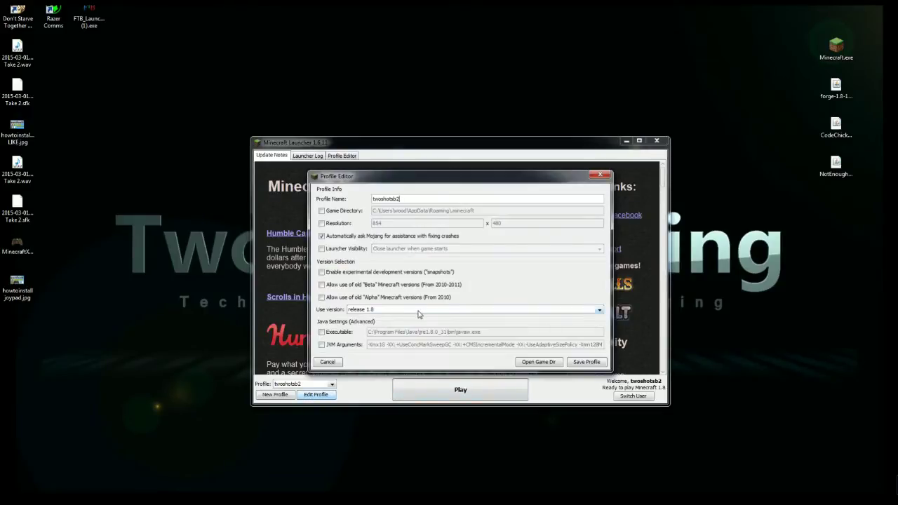
{"action": "left_click", "coordinate": [418, 310]}
{"action": "left_click", "coordinate": [419, 318]}
{"action": "left_click", "coordinate": [579, 362]}
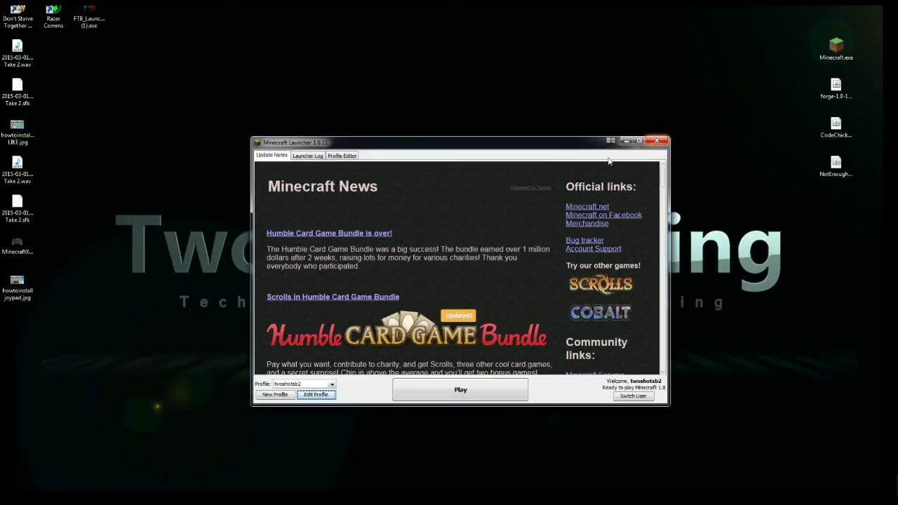
{"action": "left_click", "coordinate": [657, 142]}
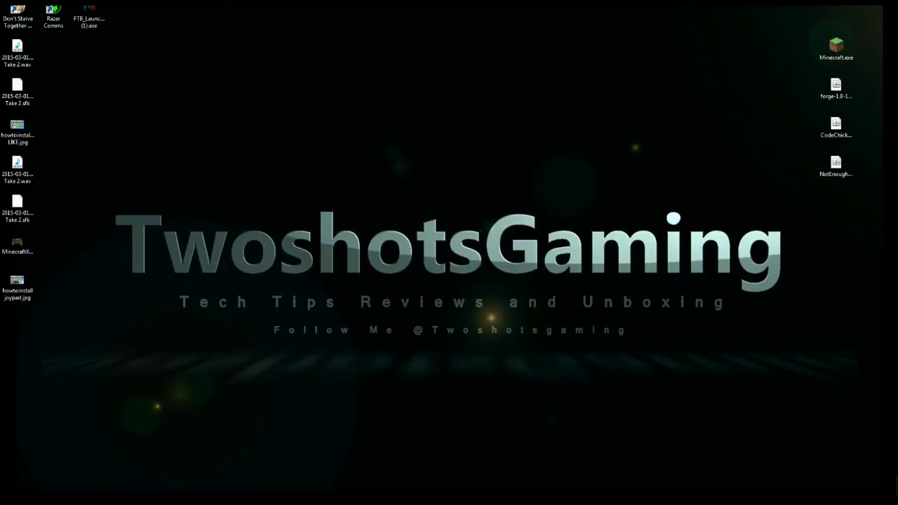
Step: Switch to the browser and review the Minecraft Forge downloads page and the ChickenBones mods download page for Minecraft 1.8
{"action": "key", "text": "alt+Tab"}
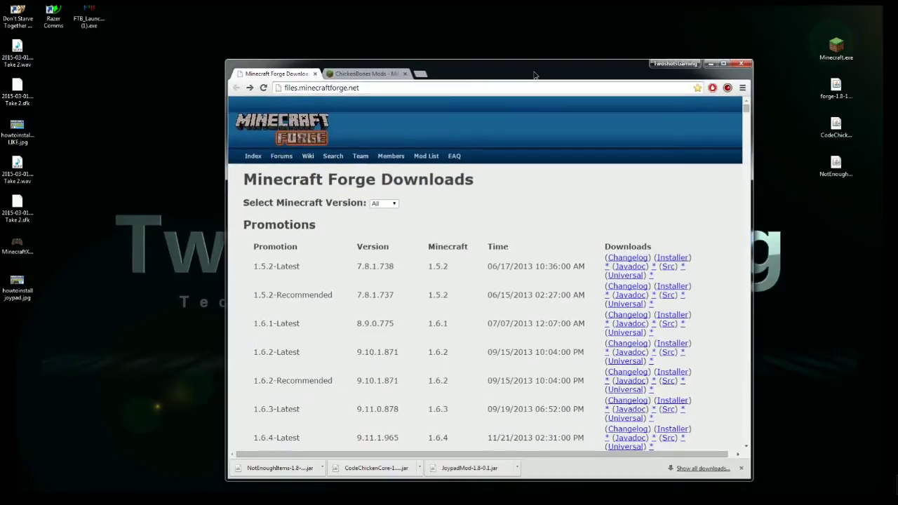
{"action": "left_click", "coordinate": [721, 64]}
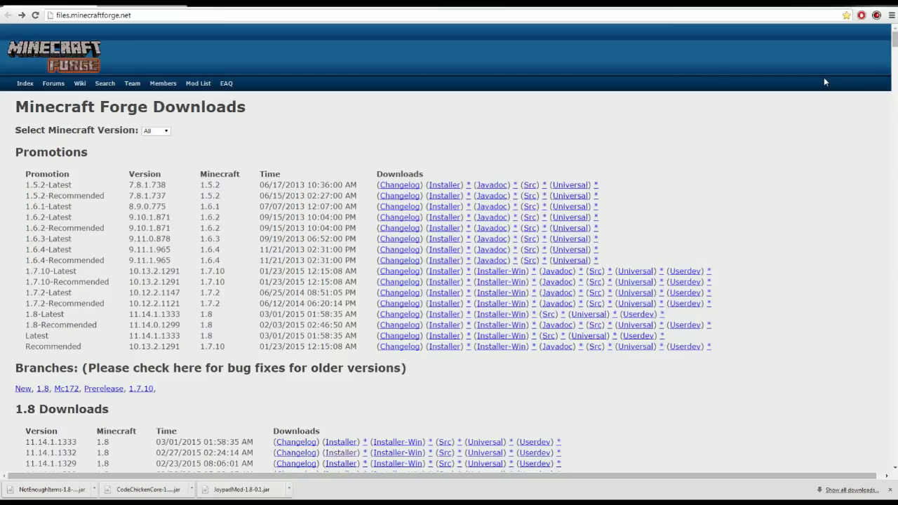
{"action": "left_click", "coordinate": [139, 6]}
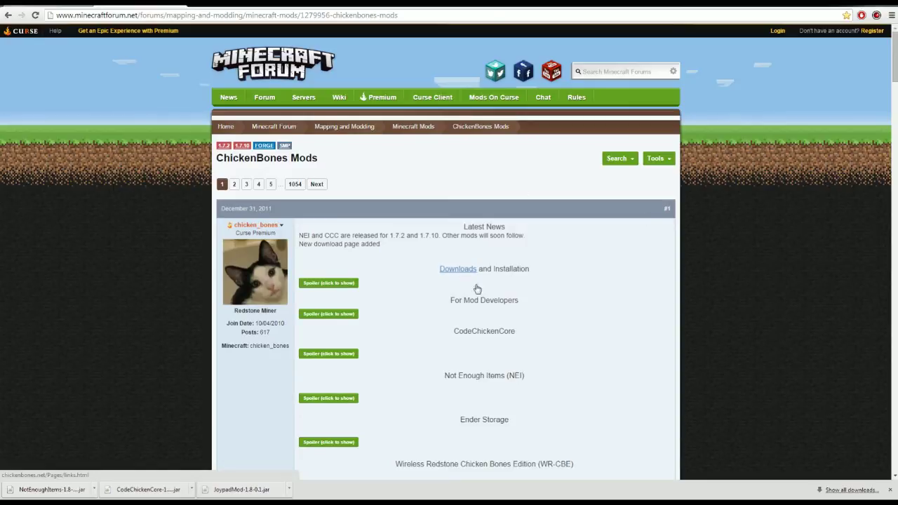
{"action": "left_click", "coordinate": [452, 275]}
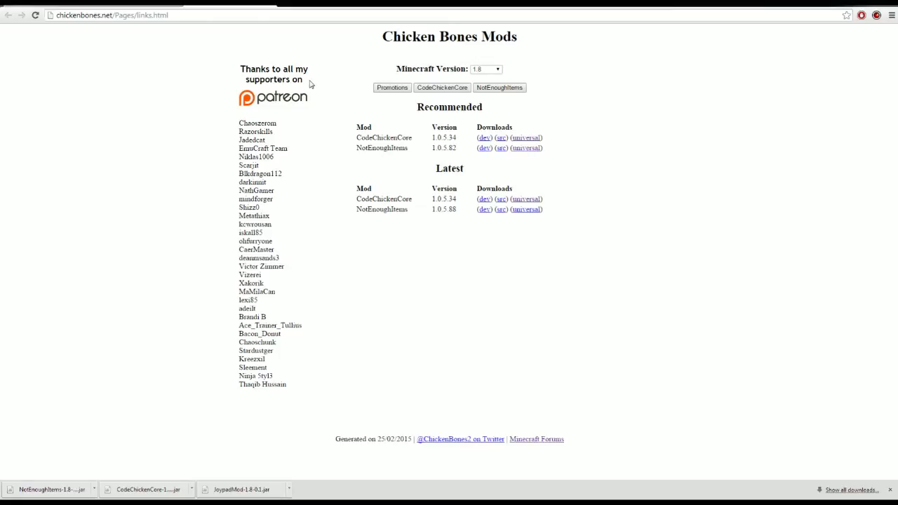
{"action": "left_click", "coordinate": [8, 15]}
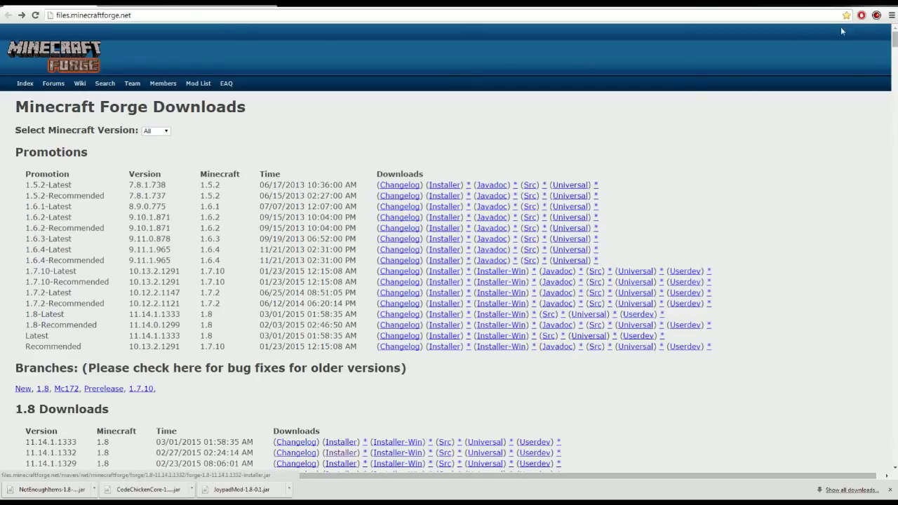
{"action": "left_click", "coordinate": [857, 7]}
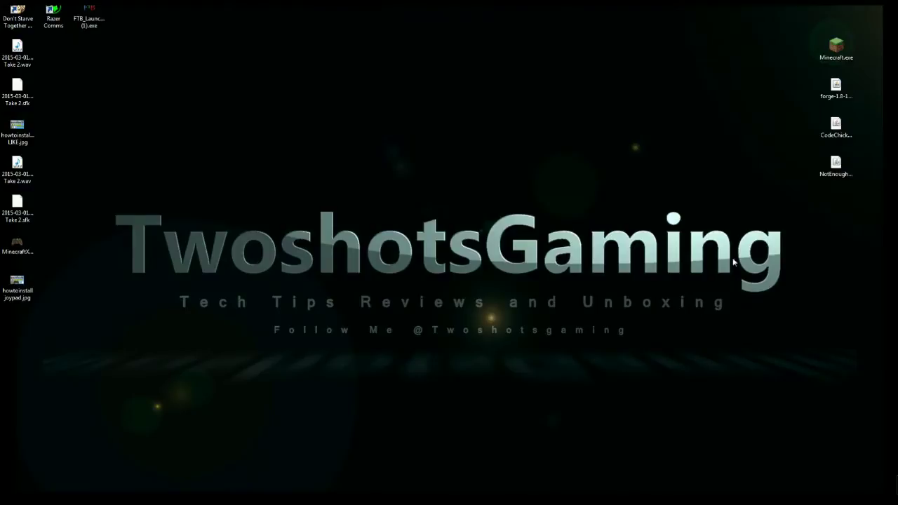
Step: Move the Forge installer file to the middle of the desktop, open it directly, and close the installer without installing
{"action": "left_click", "coordinate": [813, 241]}
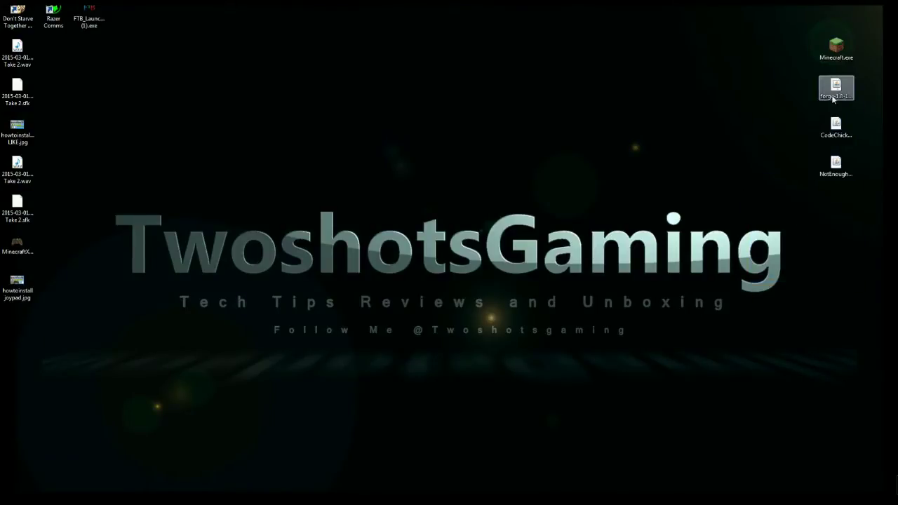
{"action": "left_click_drag", "start_coordinate": [836, 90], "coordinate": [446, 169]}
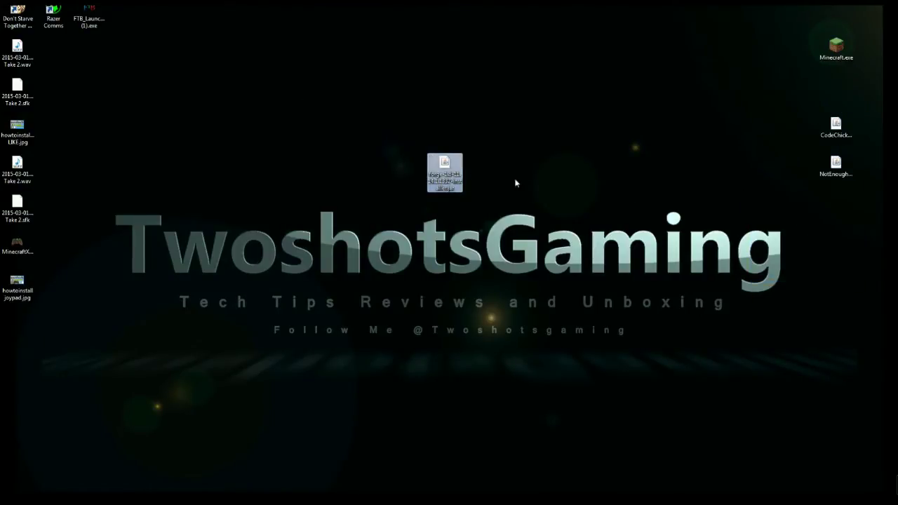
{"action": "double_click", "coordinate": [444, 169]}
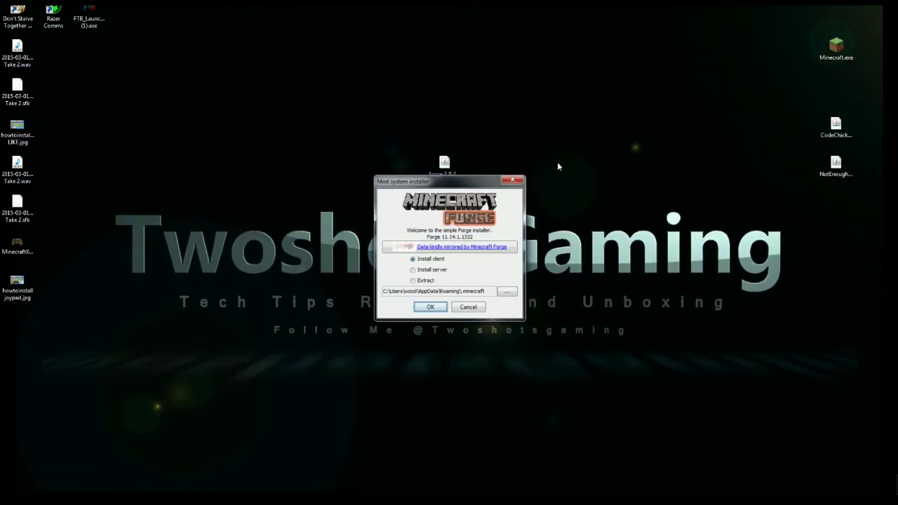
{"action": "left_click", "coordinate": [519, 179]}
Step: Open the Forge installer file with Java(TM) Platform SE binary and close the installer without installing
{"action": "right_click", "coordinate": [444, 163]}
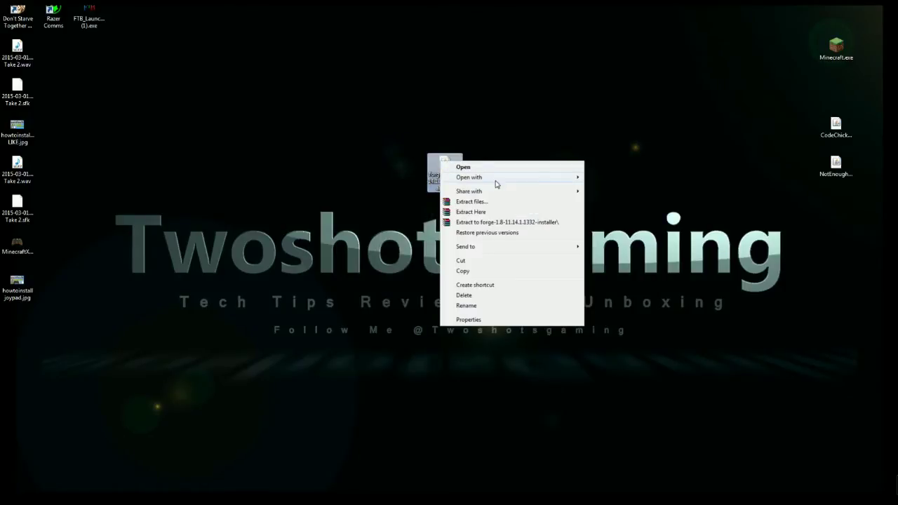
{"action": "mouse_move", "coordinate": [537, 179]}
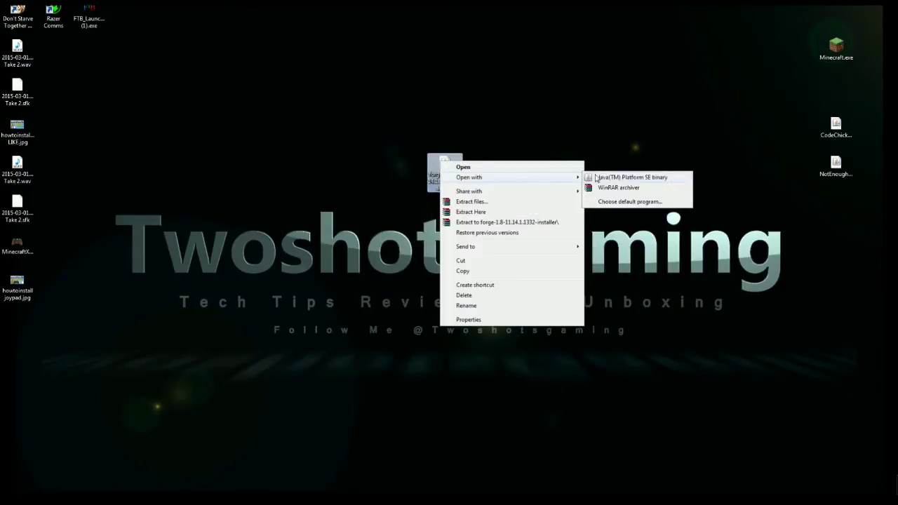
{"action": "left_click", "coordinate": [657, 179]}
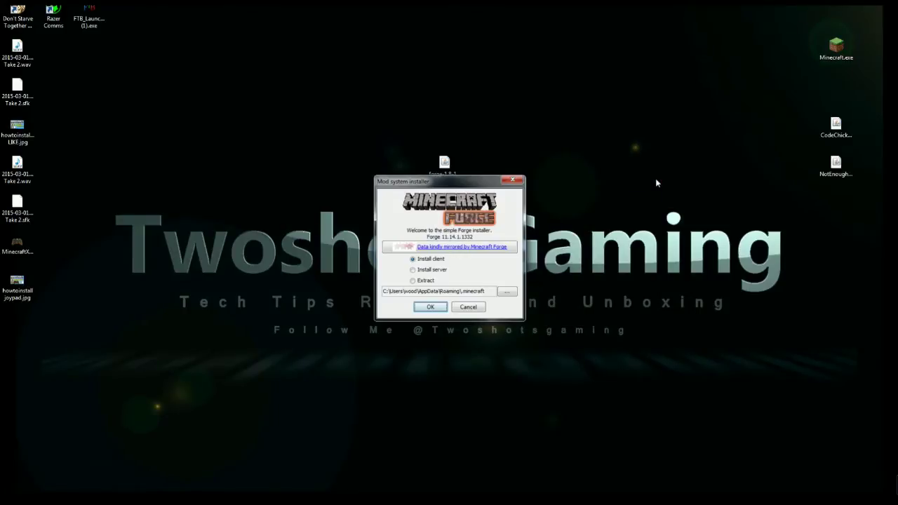
{"action": "left_click", "coordinate": [513, 180]}
Step: Examine the default program choices for the Forge installer file, including the other programs, and leave without choosing one
{"action": "right_click", "coordinate": [436, 166]}
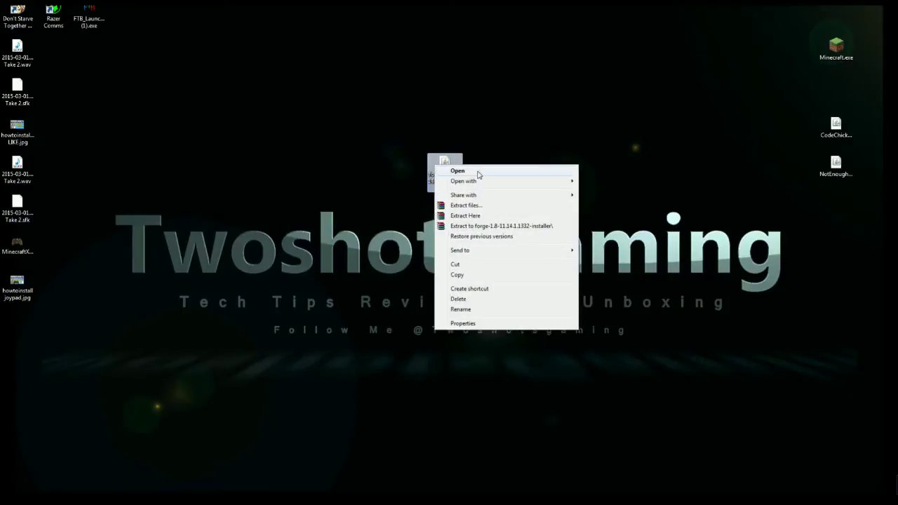
{"action": "mouse_move", "coordinate": [540, 185]}
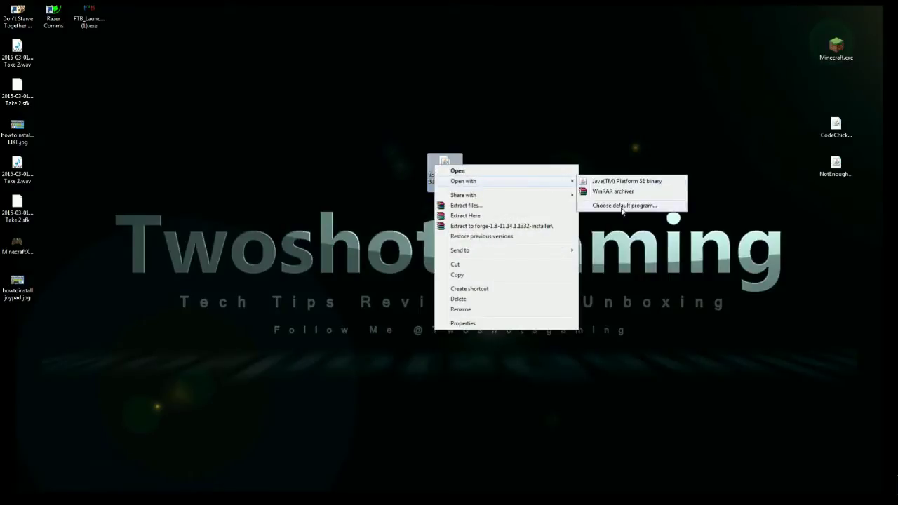
{"action": "left_click", "coordinate": [622, 205]}
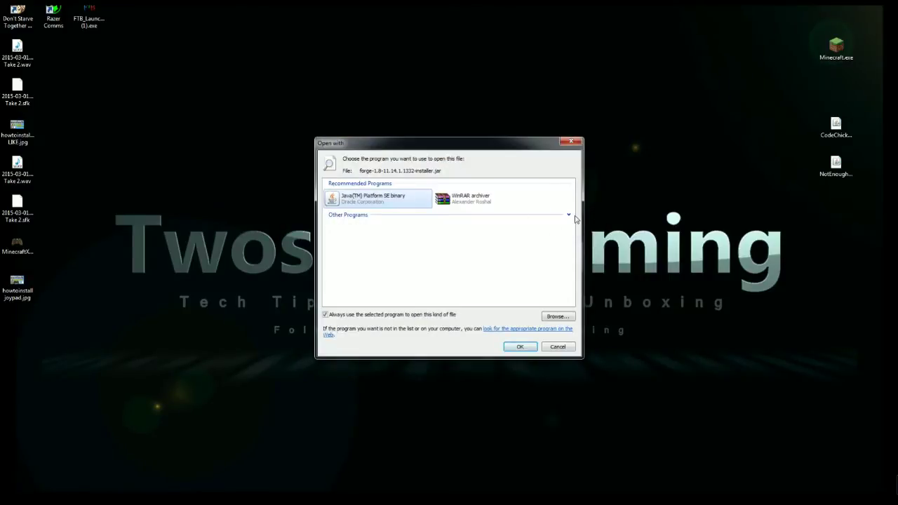
{"action": "left_click", "coordinate": [571, 215]}
{"action": "left_click", "coordinate": [559, 318]}
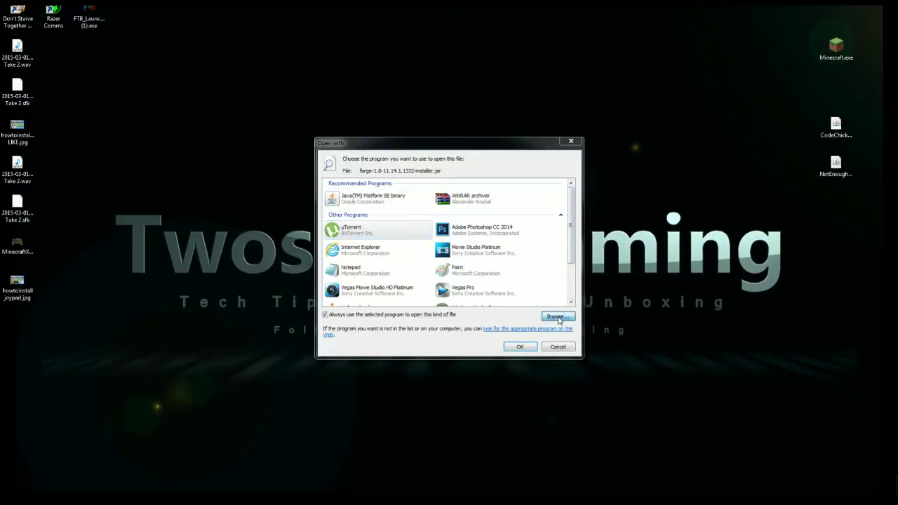
{"action": "left_click", "coordinate": [601, 358]}
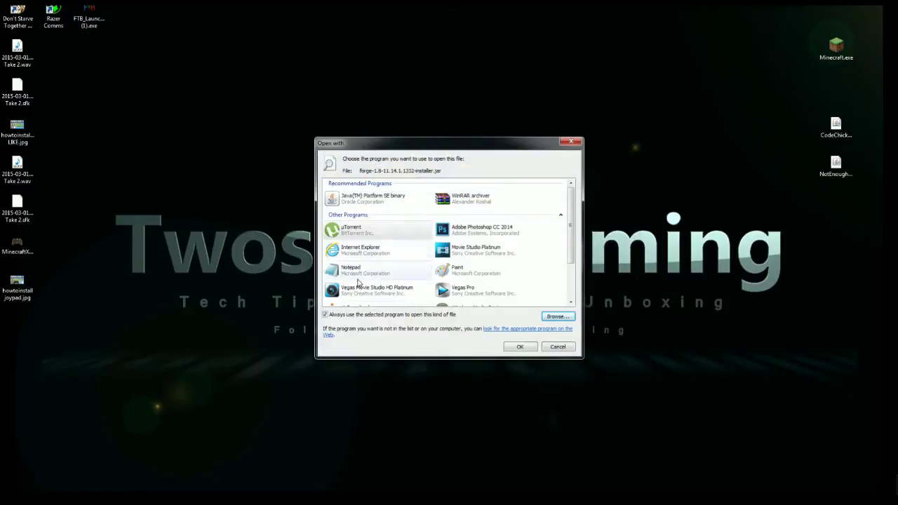
{"action": "left_click", "coordinate": [570, 141]}
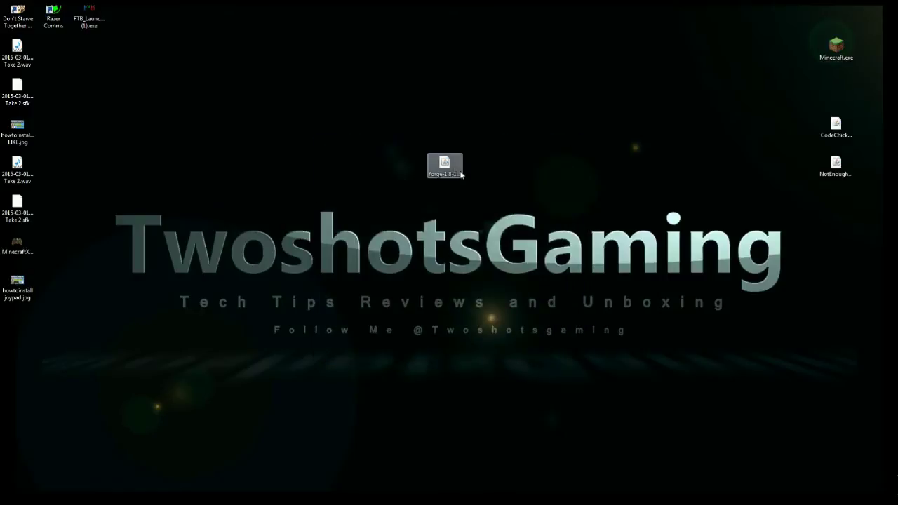
Step: Run the Forge installer with Java(TM) Platform SE binary and install the client into the .minecraft folder
{"action": "left_click", "coordinate": [450, 167]}
{"action": "right_click", "coordinate": [450, 166]}
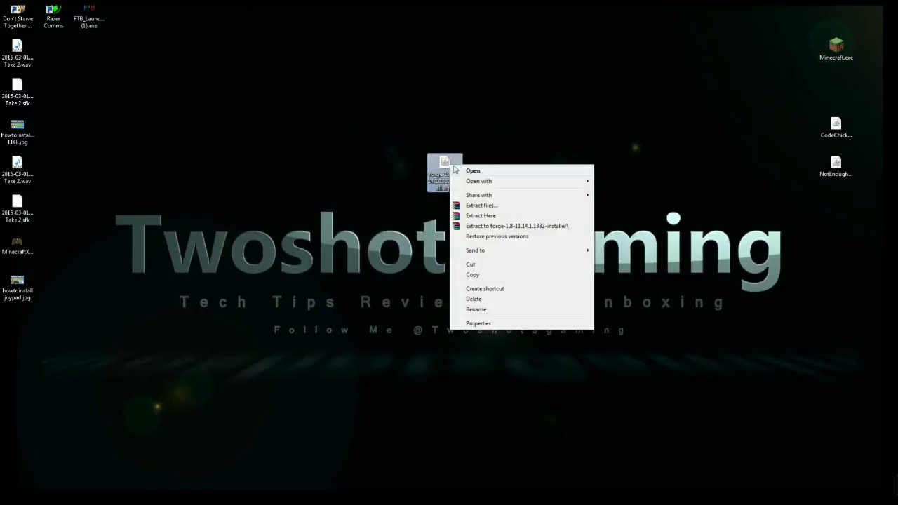
{"action": "mouse_move", "coordinate": [506, 182]}
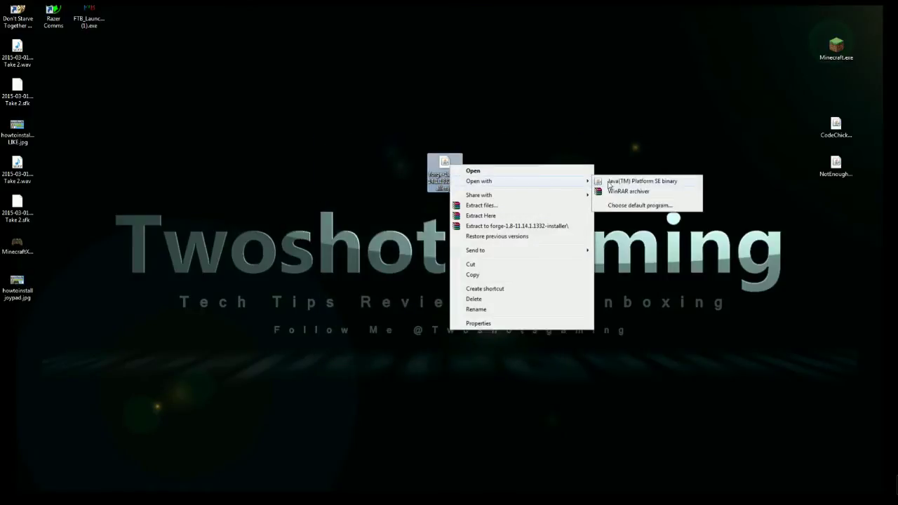
{"action": "left_click", "coordinate": [660, 183]}
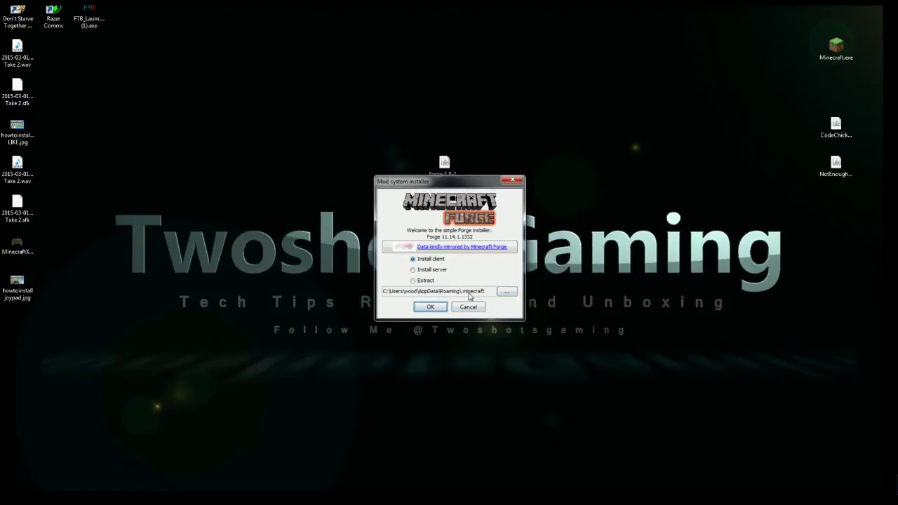
{"action": "left_click", "coordinate": [430, 307]}
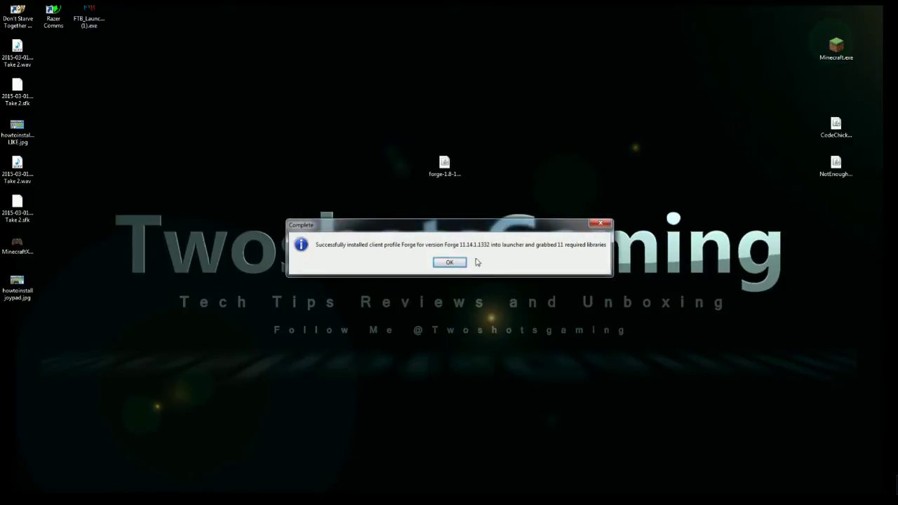
{"action": "left_click", "coordinate": [443, 264]}
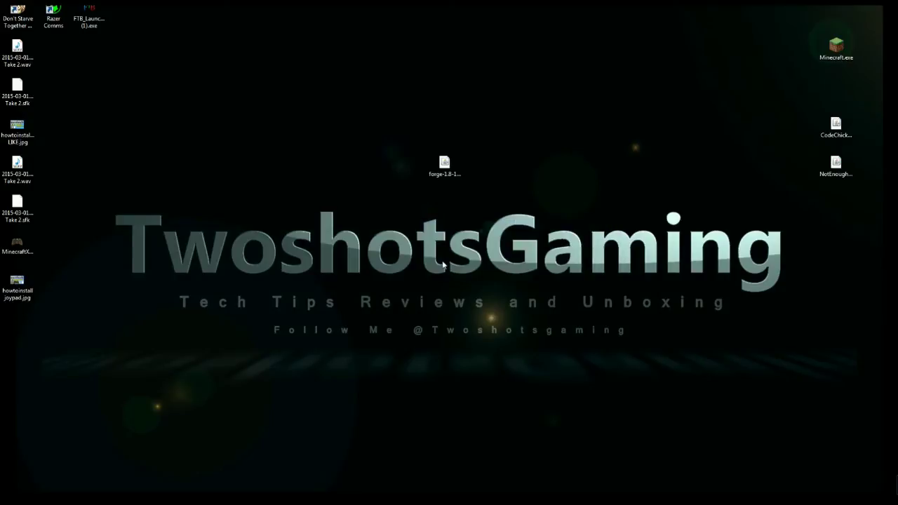
Step: Move the Forge installer file aside, bring Minecraft.exe to the middle of the desktop and launch it
{"action": "left_click_drag", "start_coordinate": [444, 174], "coordinate": [765, 46]}
{"action": "left_click_drag", "start_coordinate": [842, 51], "coordinate": [463, 181]}
{"action": "double_click", "coordinate": [449, 164]}
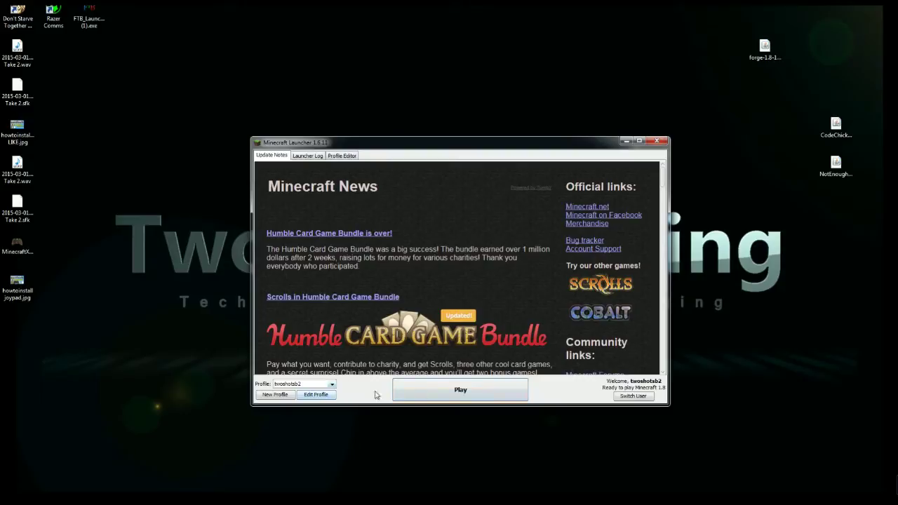
Step: Set the launcher profile's version to release 1.8-Forge11.14.1.1332 and save the profile
{"action": "left_click", "coordinate": [324, 396]}
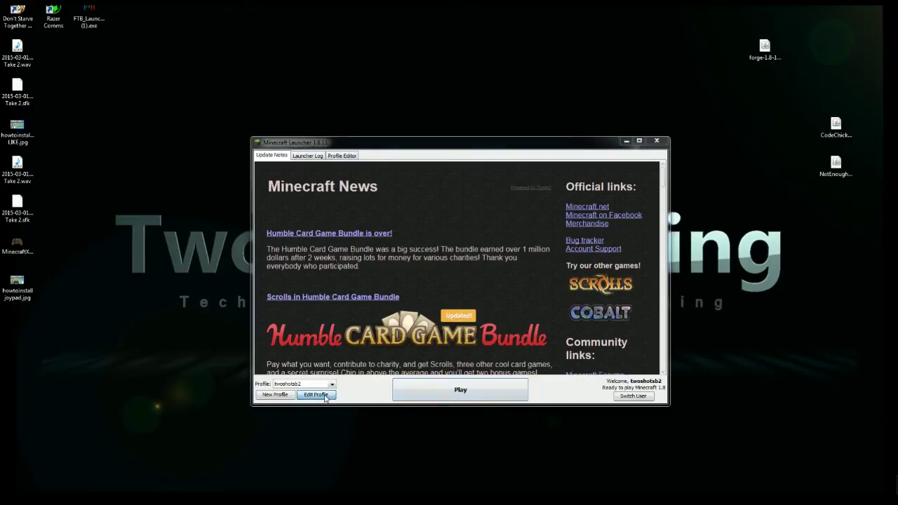
{"action": "left_click", "coordinate": [392, 310]}
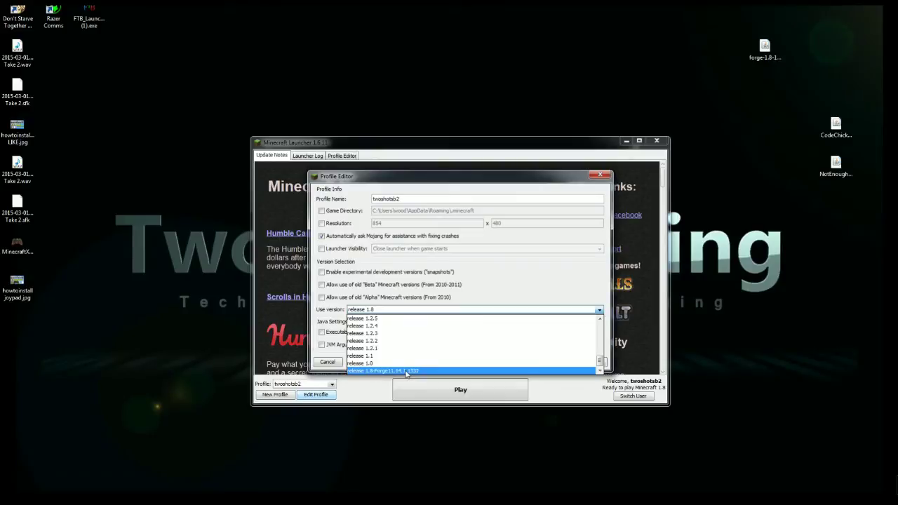
{"action": "left_click", "coordinate": [406, 371]}
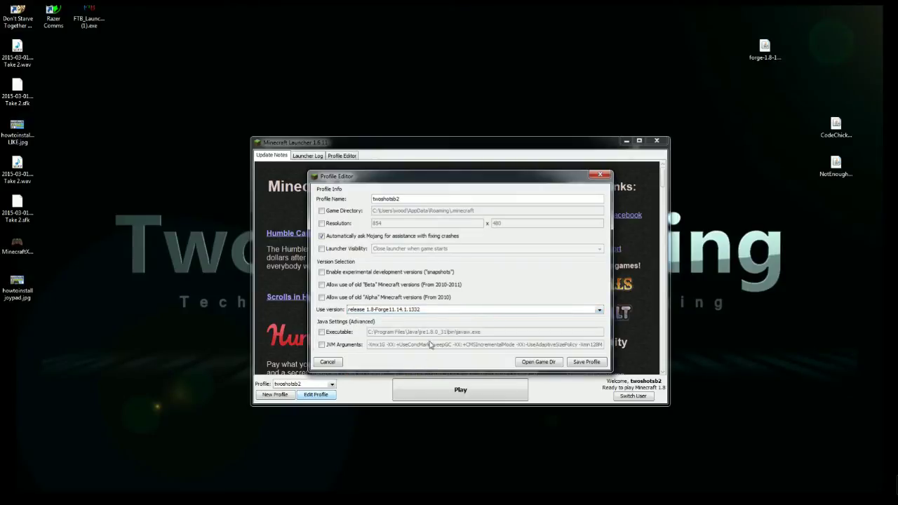
{"action": "left_click", "coordinate": [584, 362]}
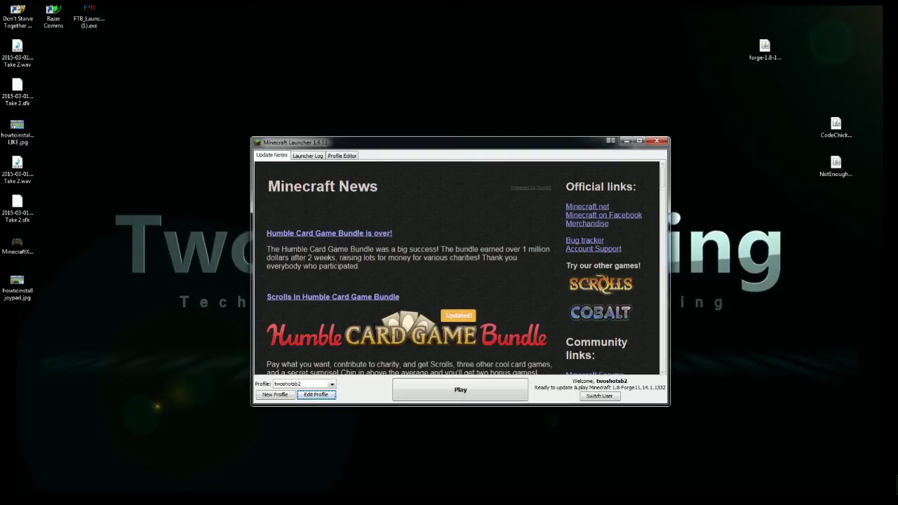
Step: Start Minecraft with the Forge profile, check the installed mods in the mod list and return to the title screen
{"action": "left_click", "coordinate": [468, 388]}
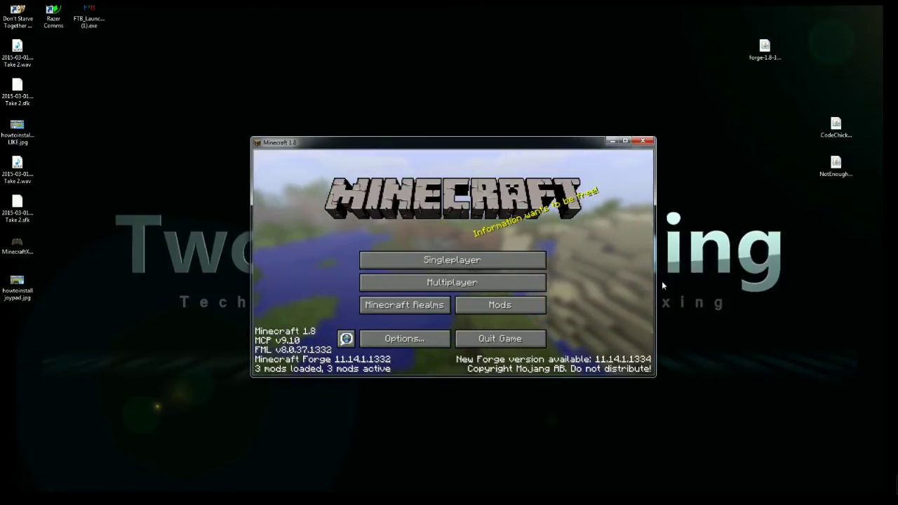
{"action": "left_click", "coordinate": [513, 303]}
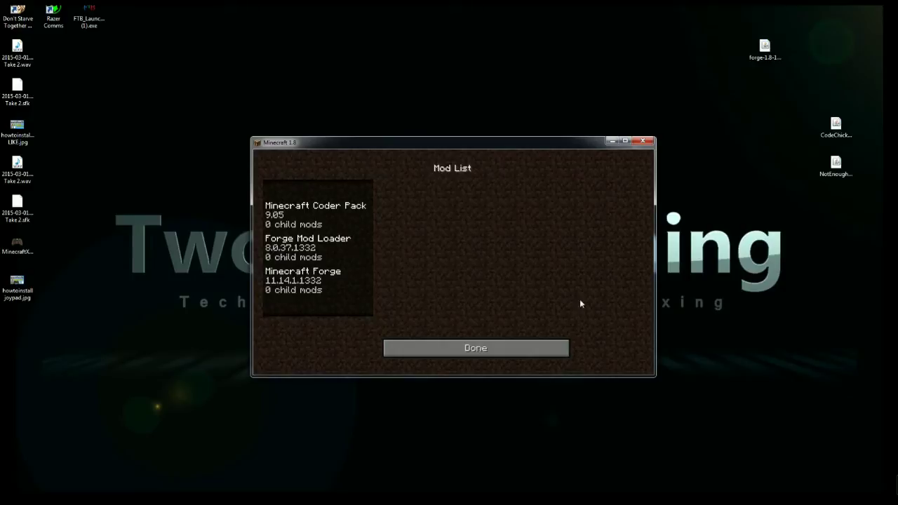
{"action": "left_click", "coordinate": [533, 349]}
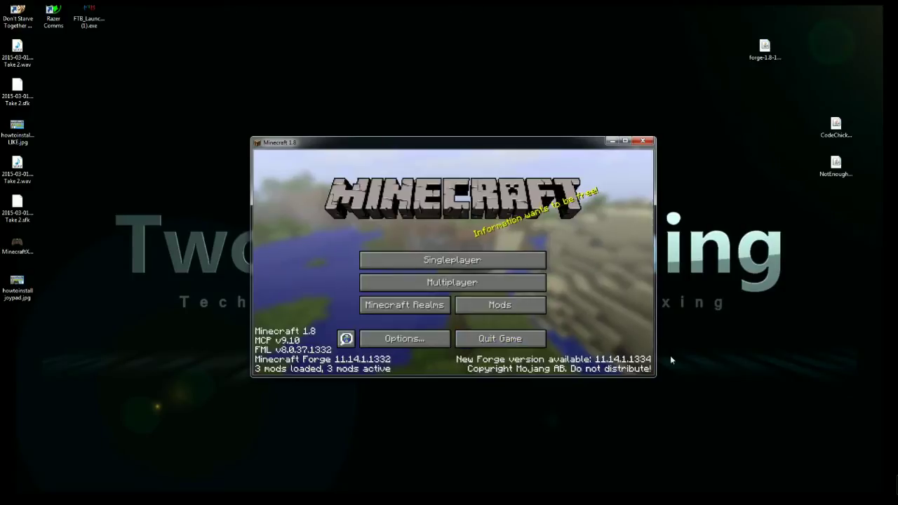
Step: Quit the game and move Minecraft.exe back above the mod files on the desktop
{"action": "left_click", "coordinate": [533, 339]}
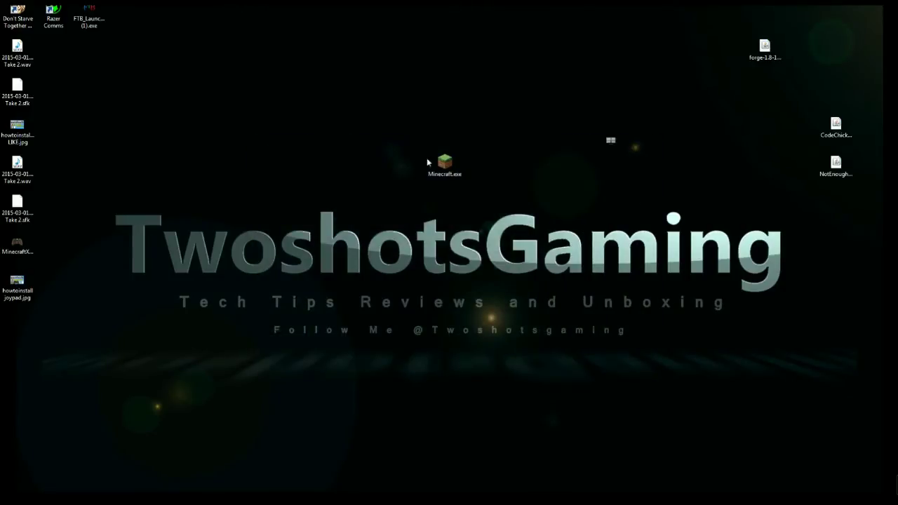
{"action": "left_click_drag", "start_coordinate": [427, 162], "coordinate": [822, 50]}
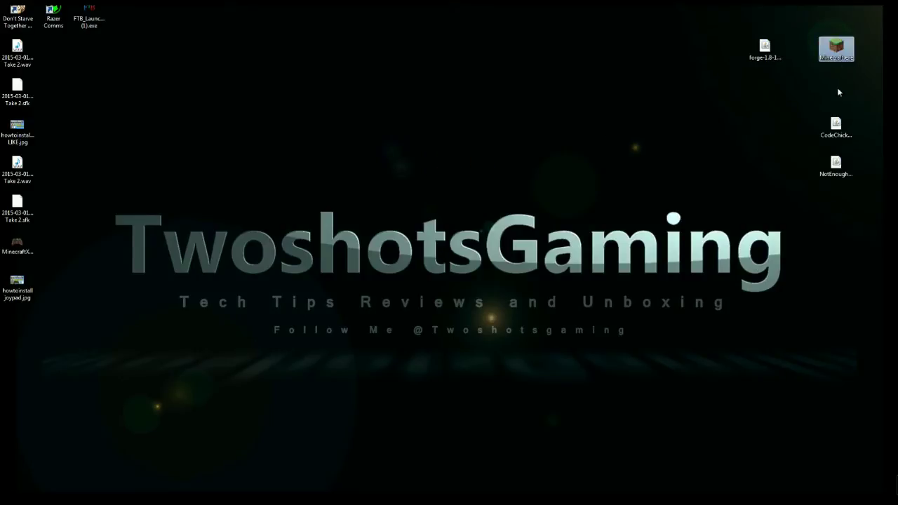
{"action": "left_click", "coordinate": [543, 366]}
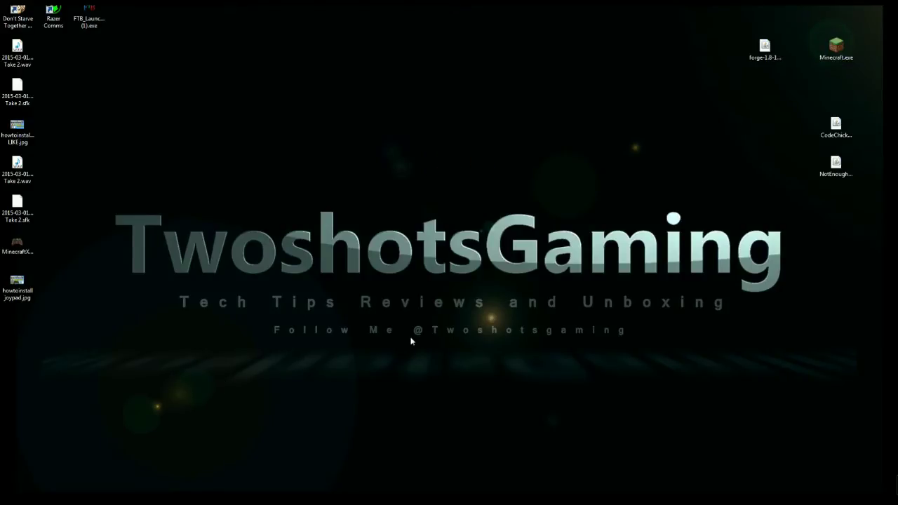
Step: Open the mods folder inside .minecraft from the AppData\Roaming path in the Run dialog, and close the folder window
{"action": "key", "text": "super+r"}
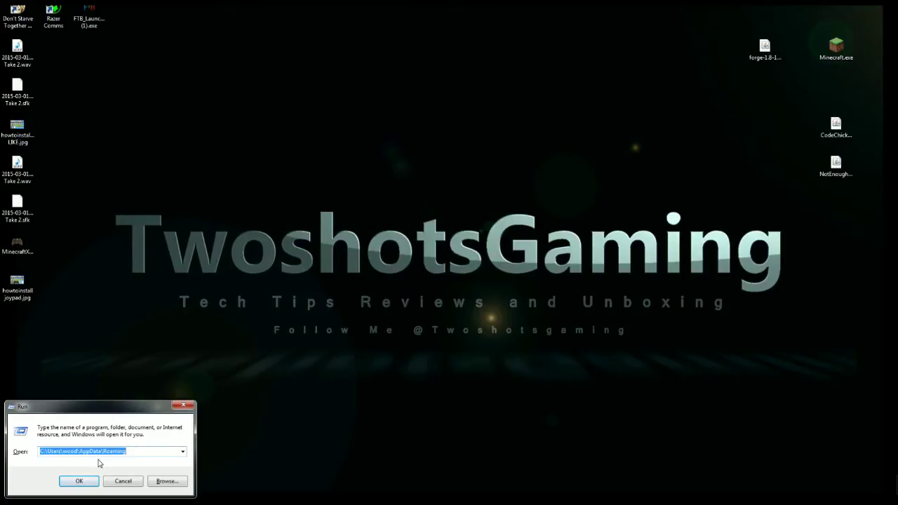
{"action": "left_click", "coordinate": [79, 480]}
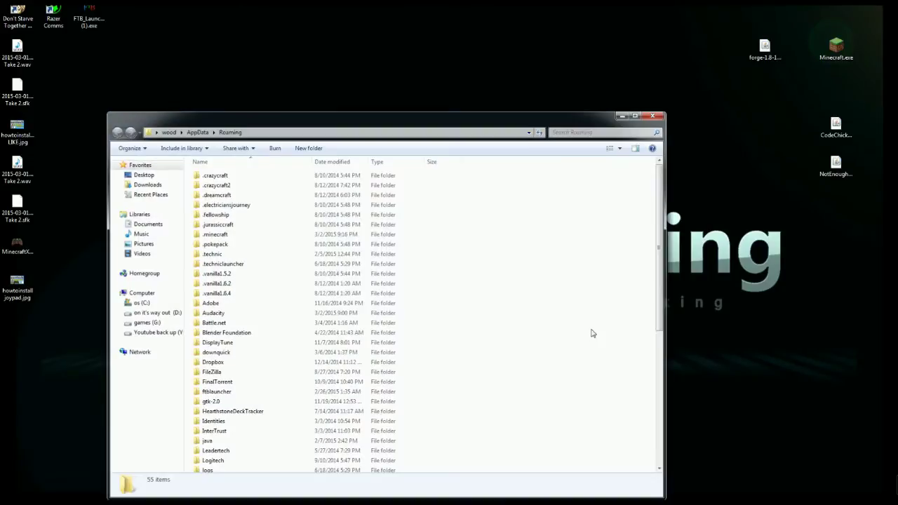
{"action": "double_click", "coordinate": [215, 235]}
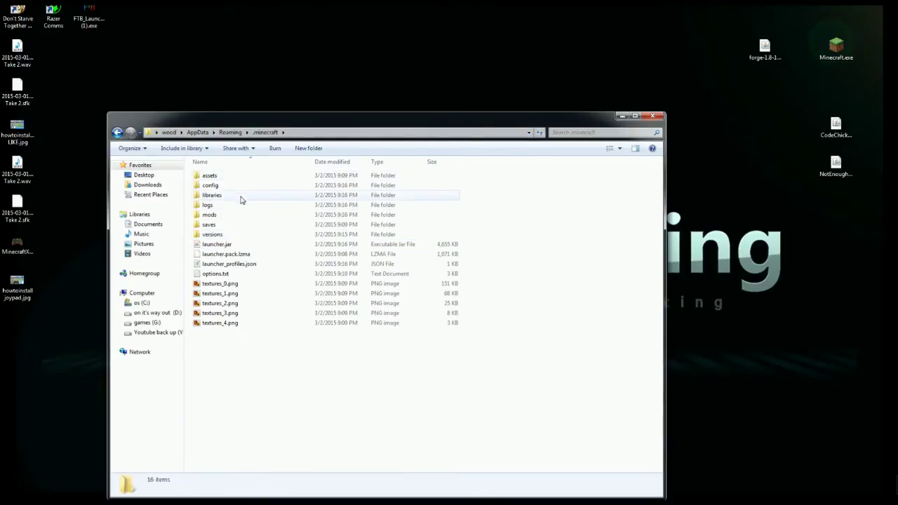
{"action": "double_click", "coordinate": [235, 222]}
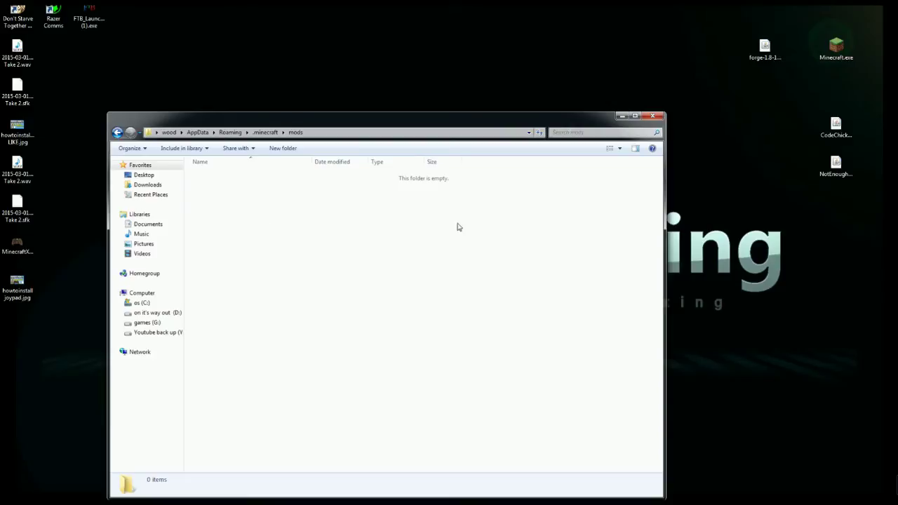
{"action": "left_click", "coordinate": [652, 116]}
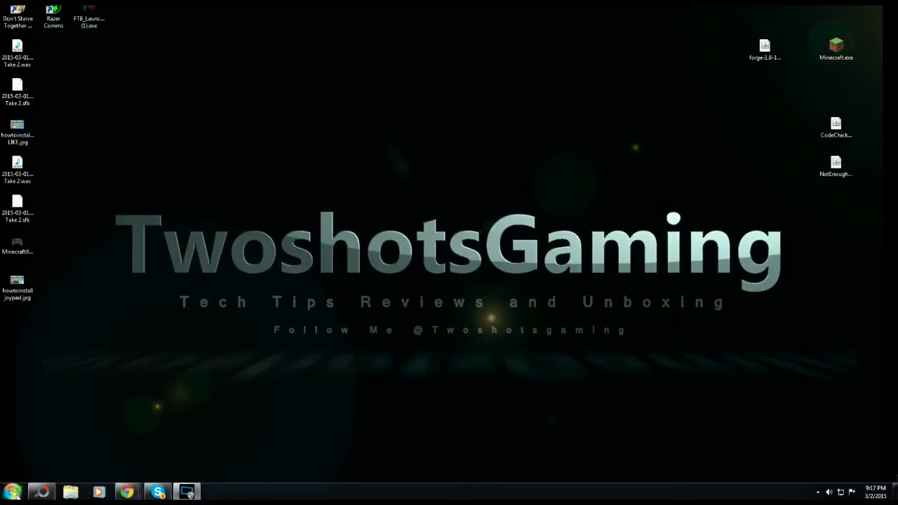
Step: Search the computer for %appdata%, open the Roaming folder and go to the mods folder inside .minecraft
{"action": "left_click", "coordinate": [14, 492]}
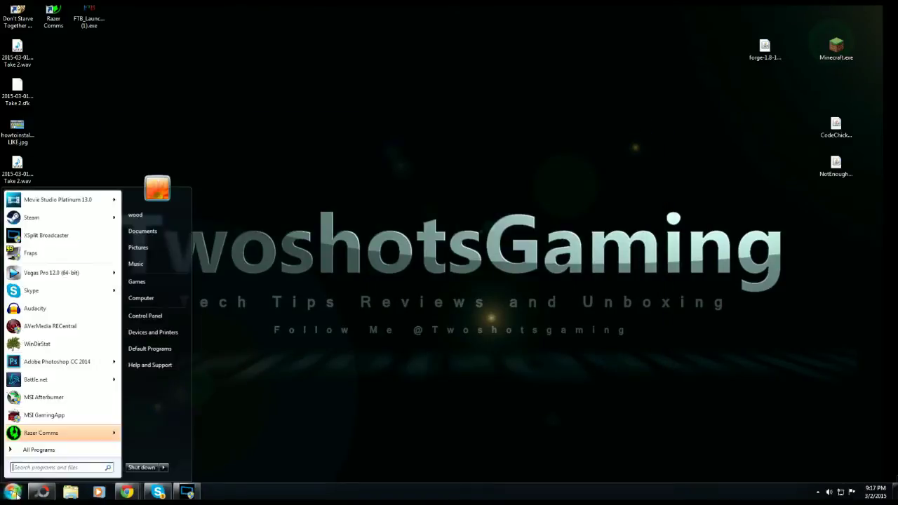
{"action": "left_click", "coordinate": [22, 468]}
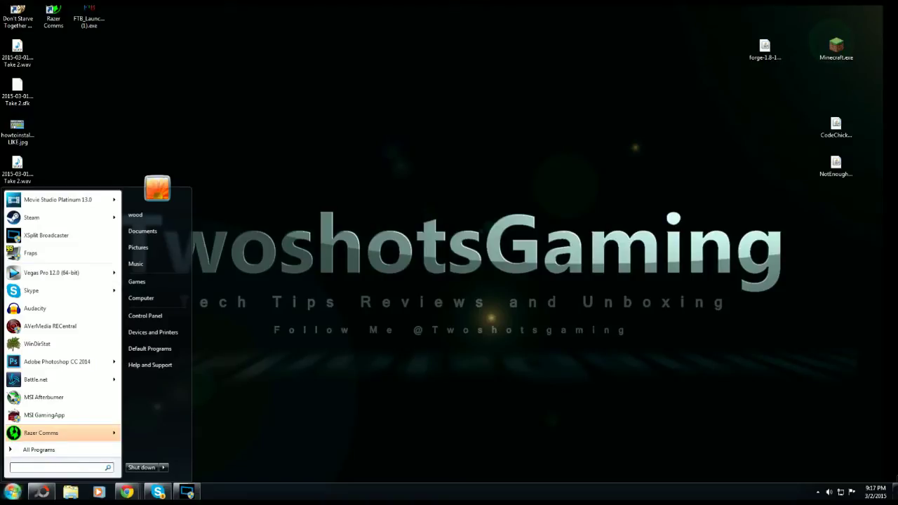
{"action": "type", "text": "%"}
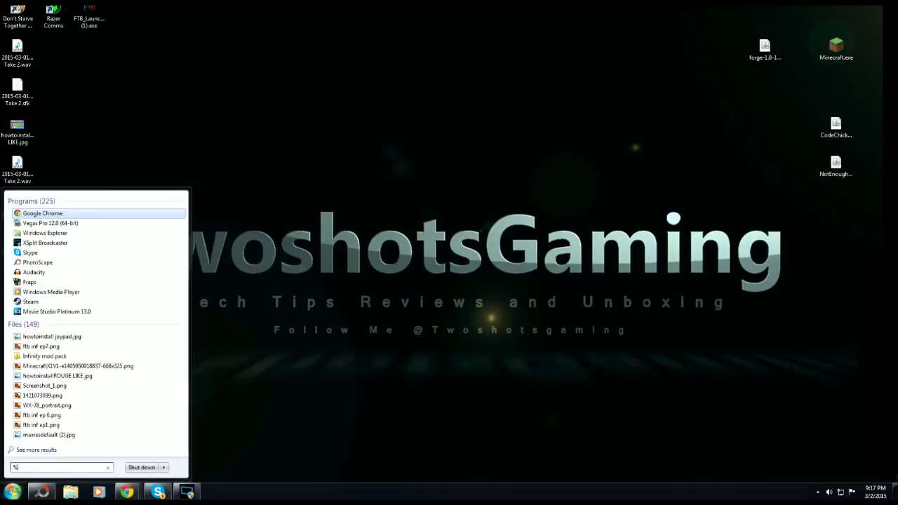
{"action": "type", "text": "appd"}
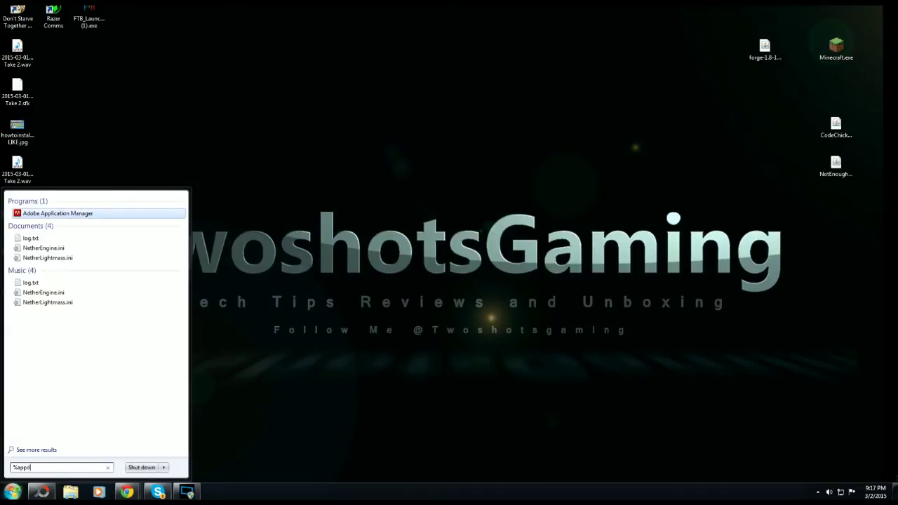
{"action": "type", "text": "ata"}
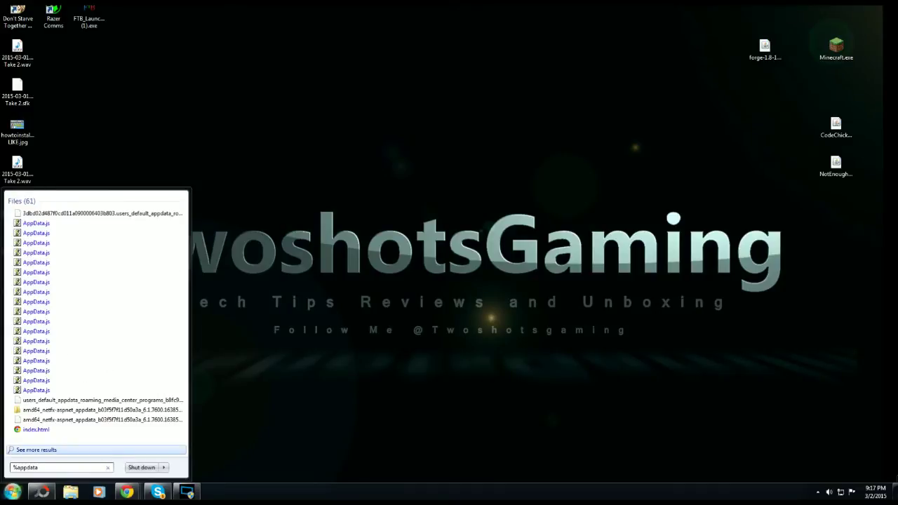
{"action": "type", "text": "%"}
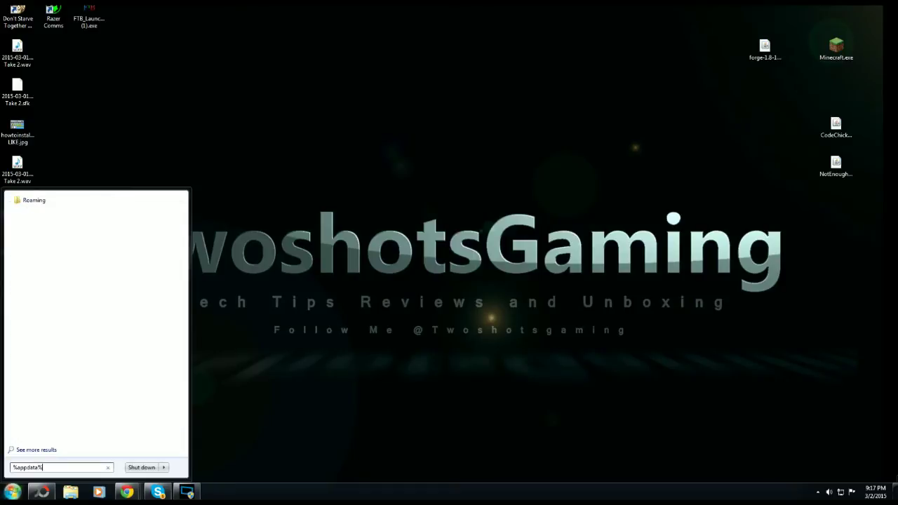
{"action": "left_click", "coordinate": [34, 200]}
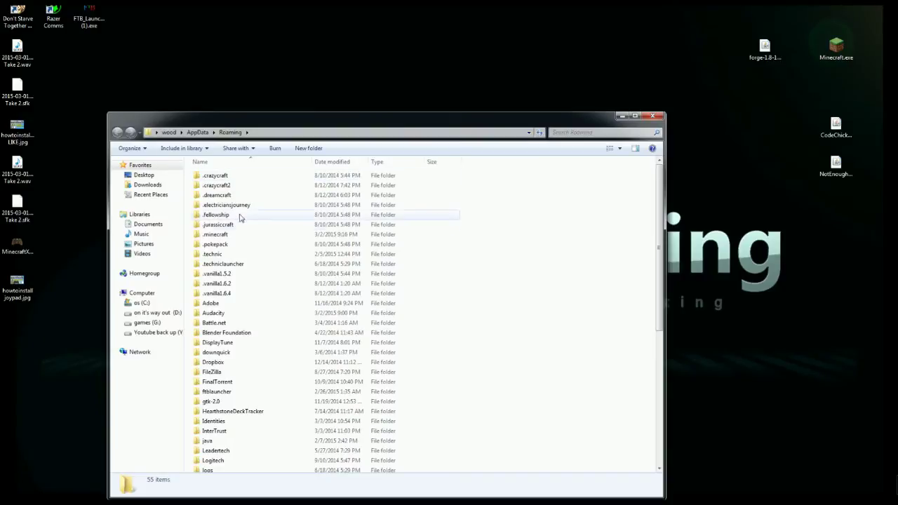
{"action": "double_click", "coordinate": [215, 235]}
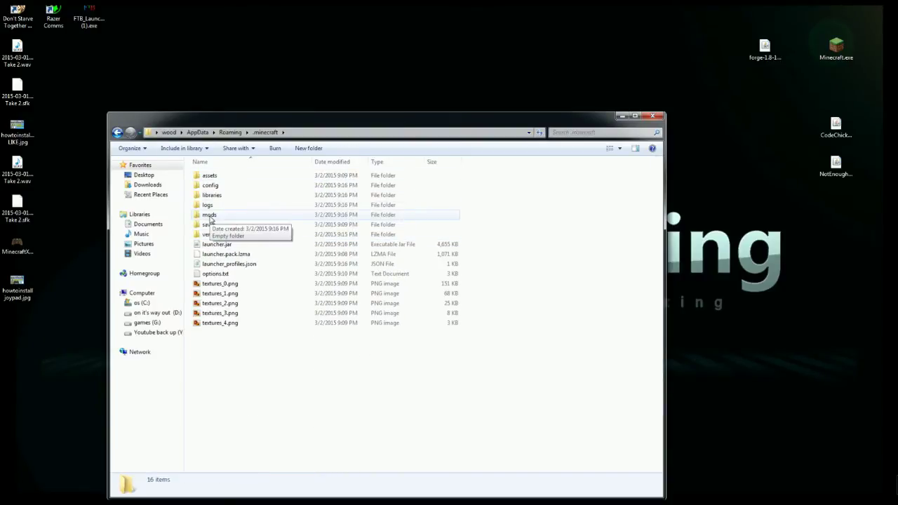
{"action": "left_click", "coordinate": [209, 216]}
{"action": "double_click", "coordinate": [210, 217]}
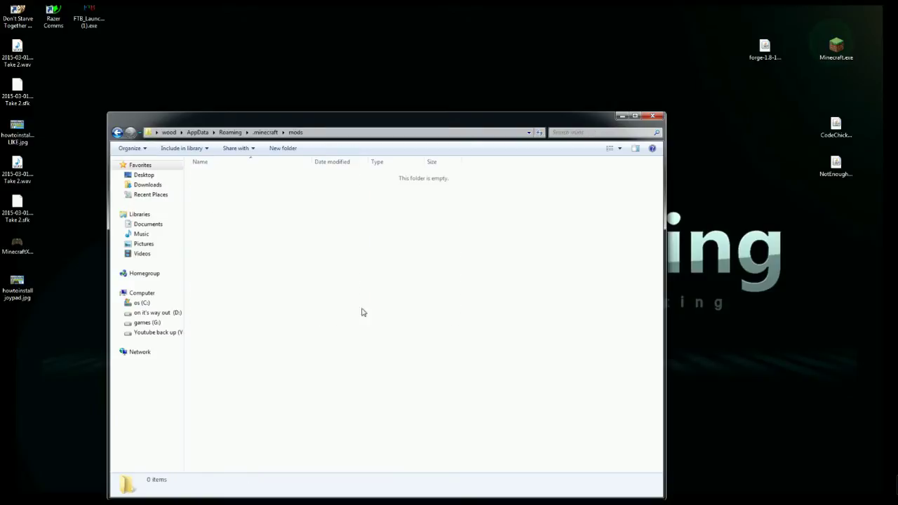
Step: Move the NotEnoughItems jar and copy the CodeChickenCore jar from the desktop into the mods folder, and close the folder window
{"action": "left_click", "coordinate": [837, 164]}
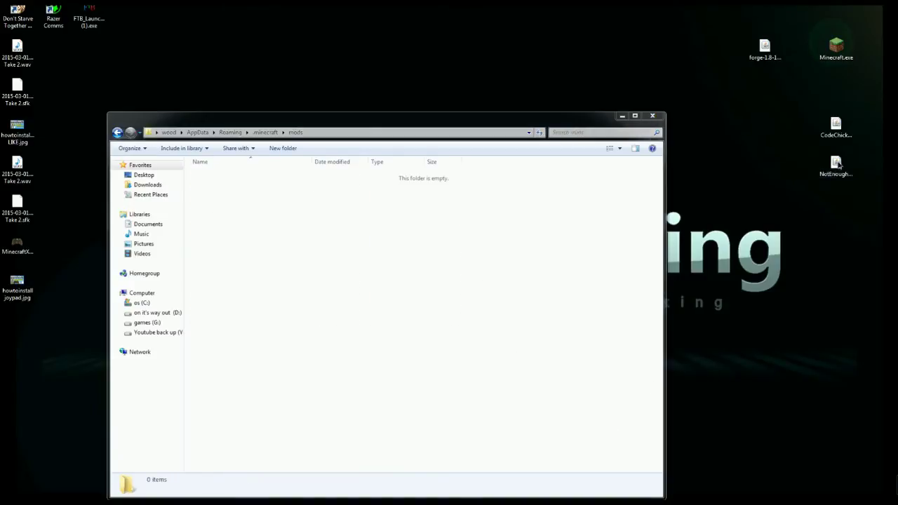
{"action": "left_click_drag", "start_coordinate": [836, 164], "coordinate": [374, 243]}
{"action": "right_click", "coordinate": [841, 129]}
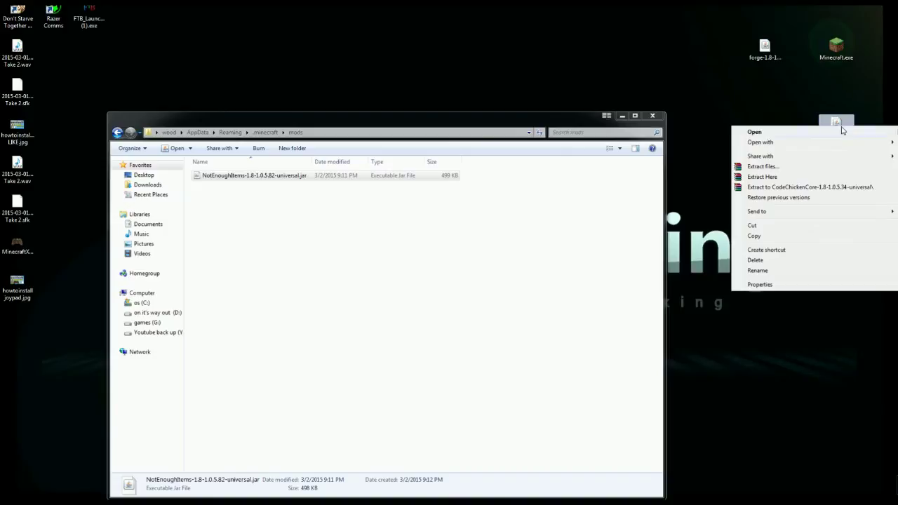
{"action": "left_click", "coordinate": [763, 236]}
{"action": "left_click", "coordinate": [329, 280]}
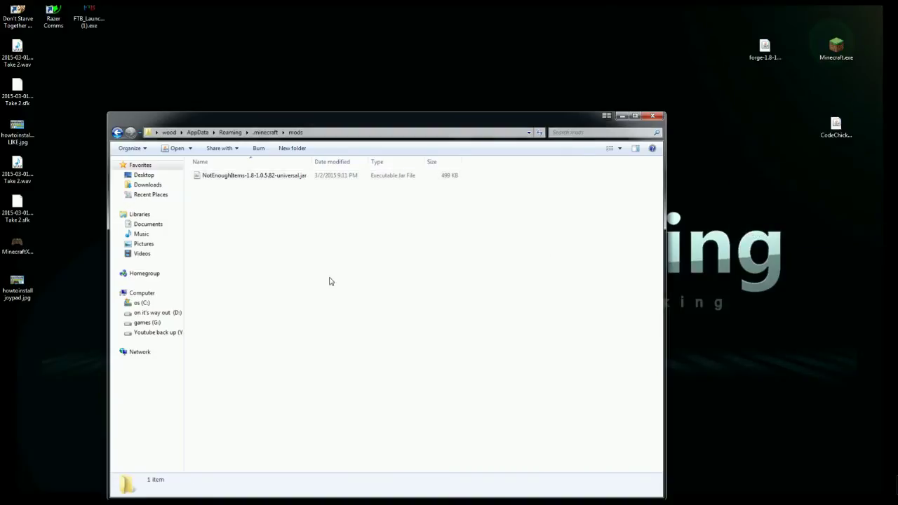
{"action": "right_click", "coordinate": [330, 281]}
{"action": "left_click", "coordinate": [350, 341]}
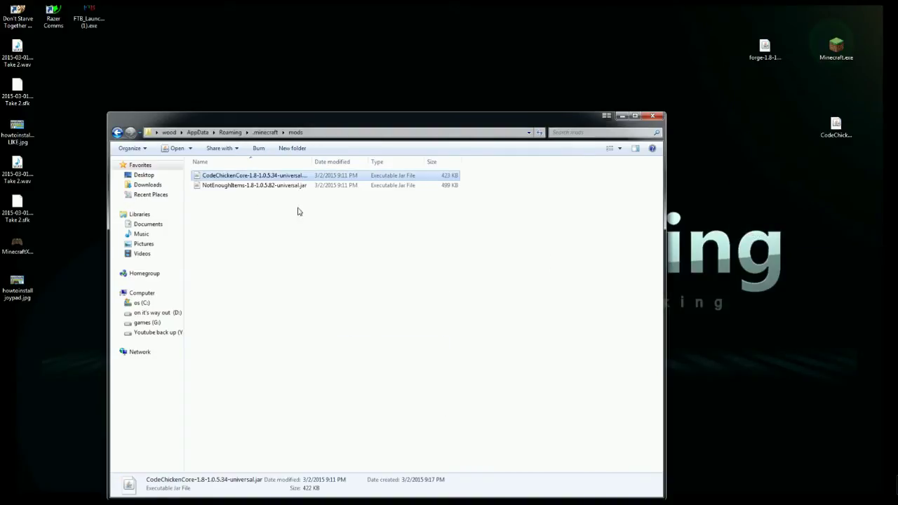
{"action": "left_click_drag", "start_coordinate": [837, 125], "coordinate": [835, 172]}
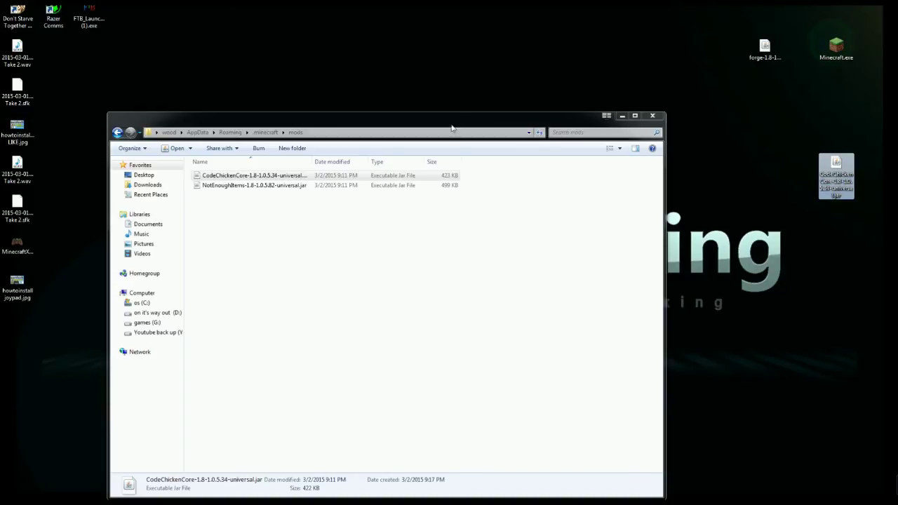
{"action": "left_click", "coordinate": [654, 115]}
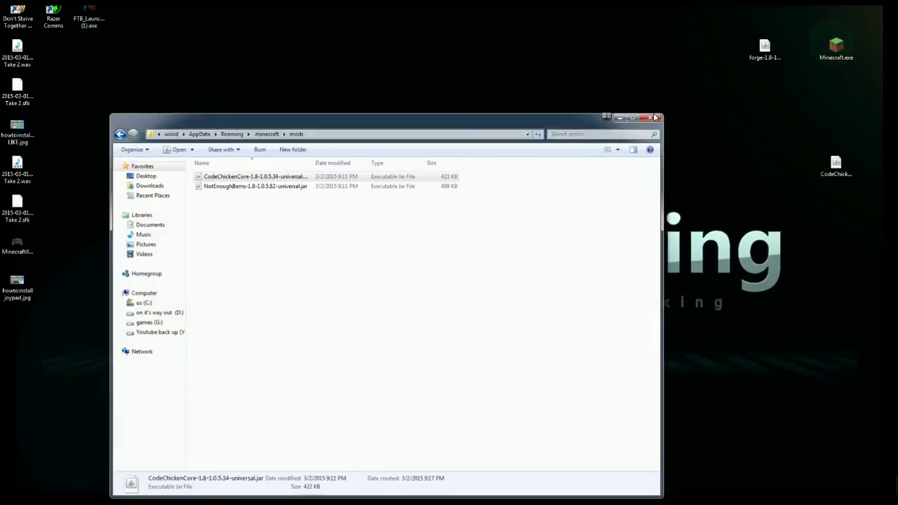
Step: Launch Minecraft with the Forge profile, check the mod list for CodeChicken Core and Not Enough Items, and return to the title screen
{"action": "double_click", "coordinate": [835, 48]}
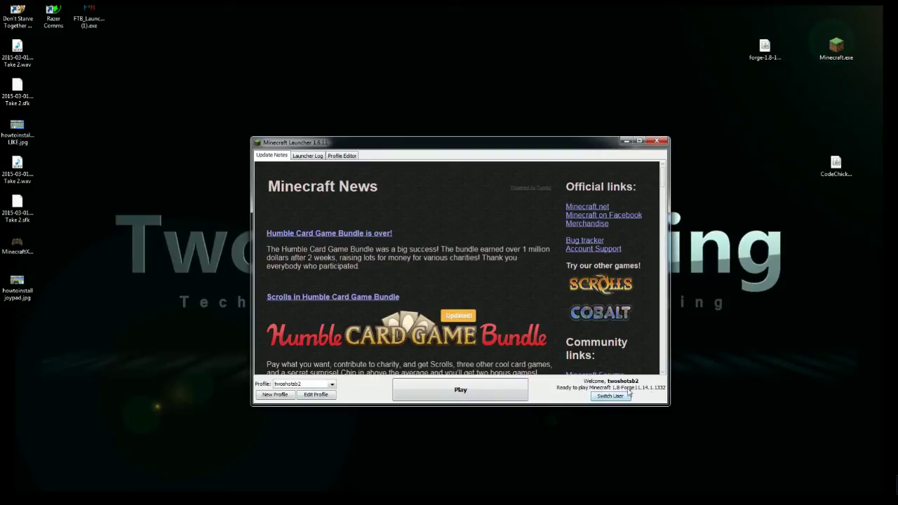
{"action": "left_click", "coordinate": [476, 391]}
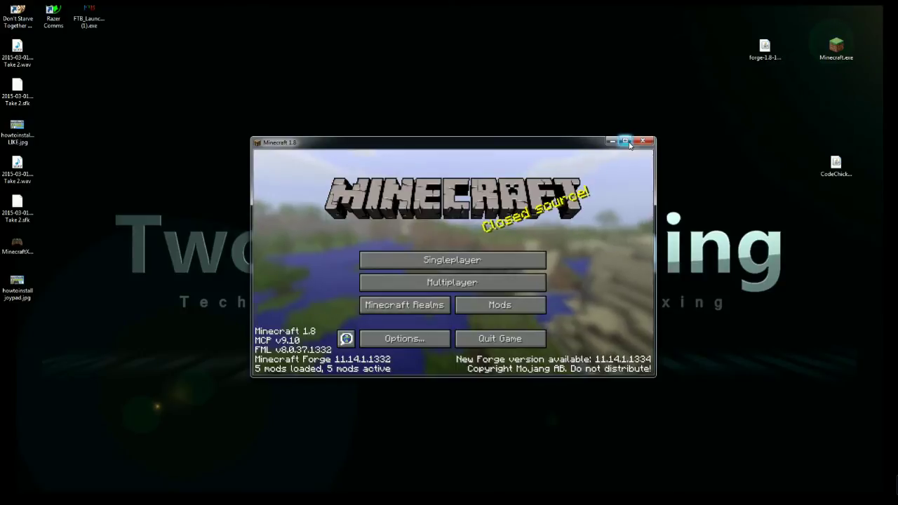
{"action": "left_click", "coordinate": [518, 309]}
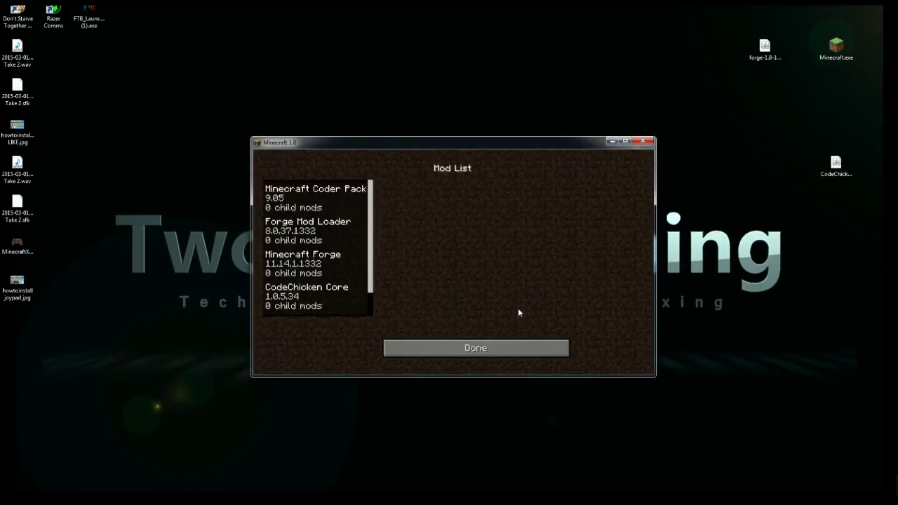
{"action": "scroll", "coordinate": [370, 308], "scroll_direction": "down", "scroll_amount": 2}
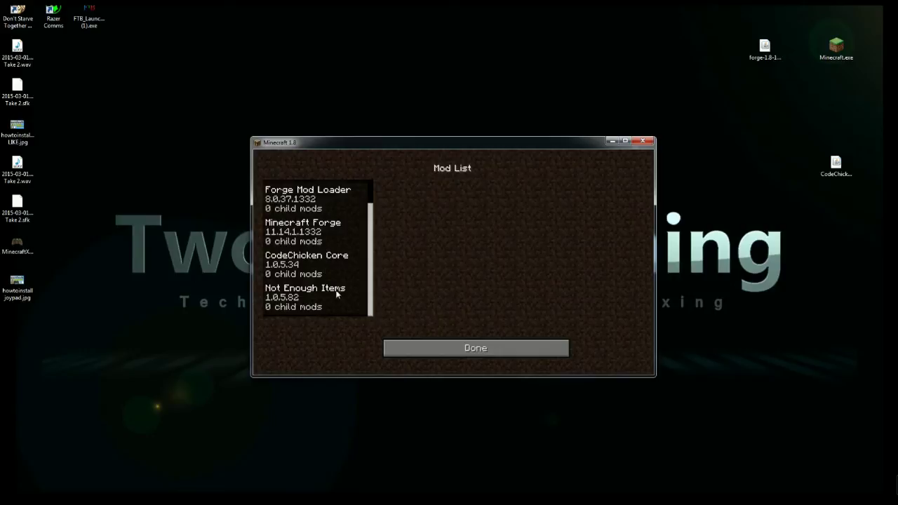
{"action": "left_click", "coordinate": [500, 344]}
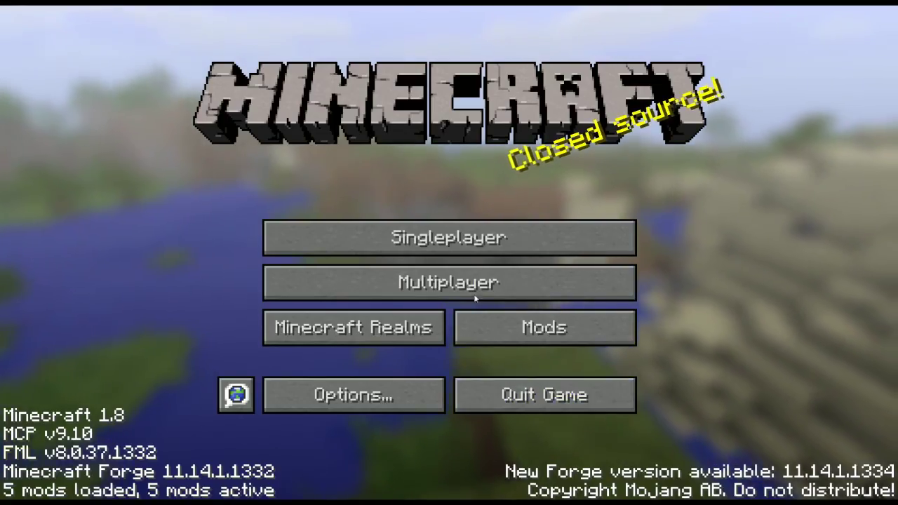
Step: Create a new singleplayer world named New World in Survival mode
{"action": "left_click", "coordinate": [465, 236]}
{"action": "left_click", "coordinate": [531, 420]}
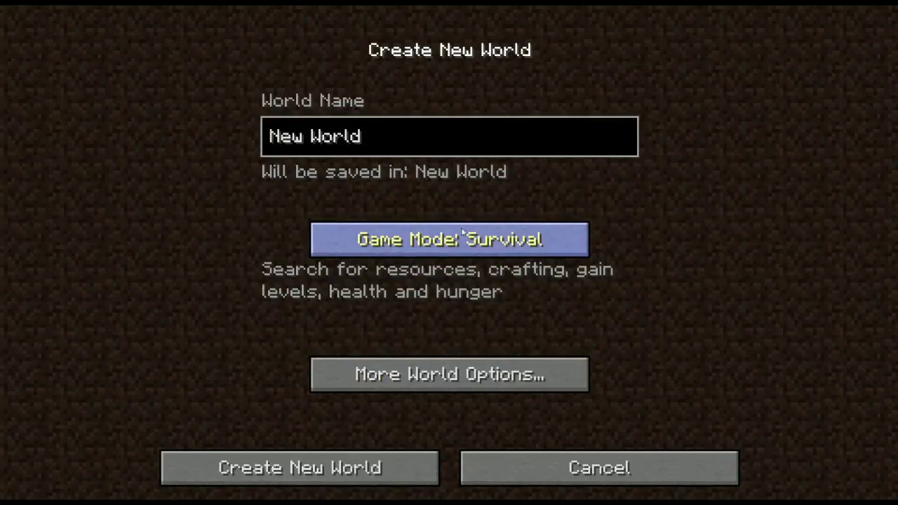
{"action": "left_click", "coordinate": [354, 456]}
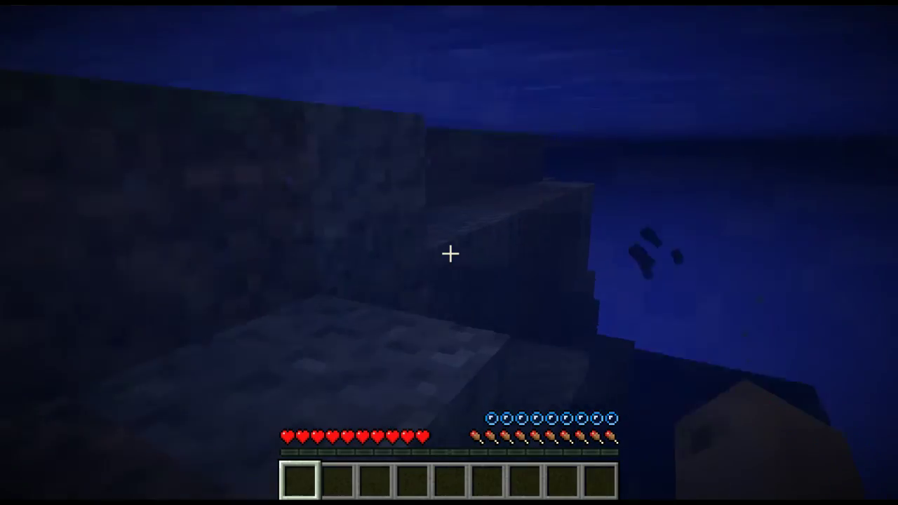
Step: Swim up out of the water and walk ashore along the grassy coast
{"action": "key", "text": "space"}
{"action": "key", "text": "w"}
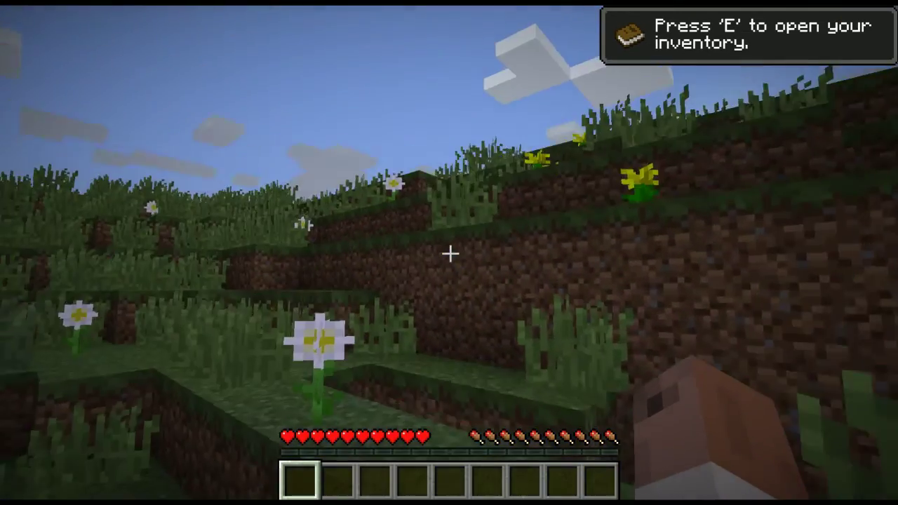
{"action": "key", "text": "w"}
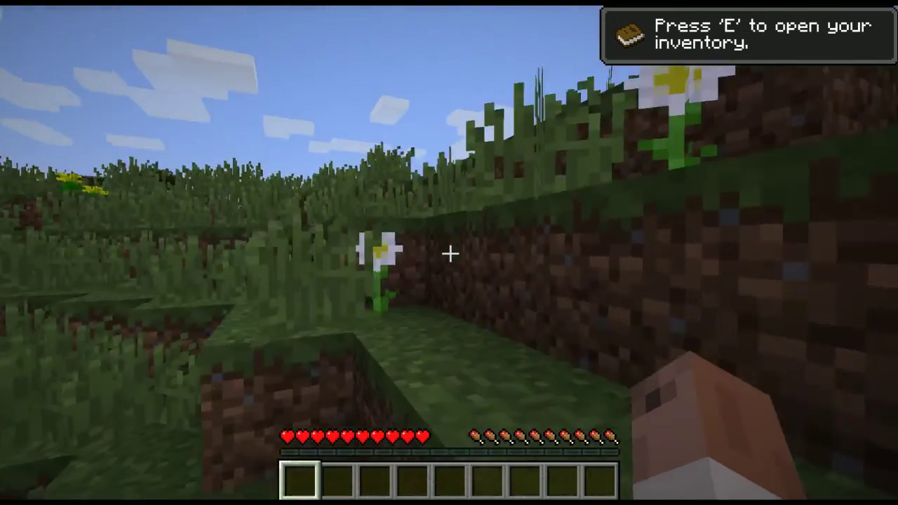
{"action": "key", "text": "w"}
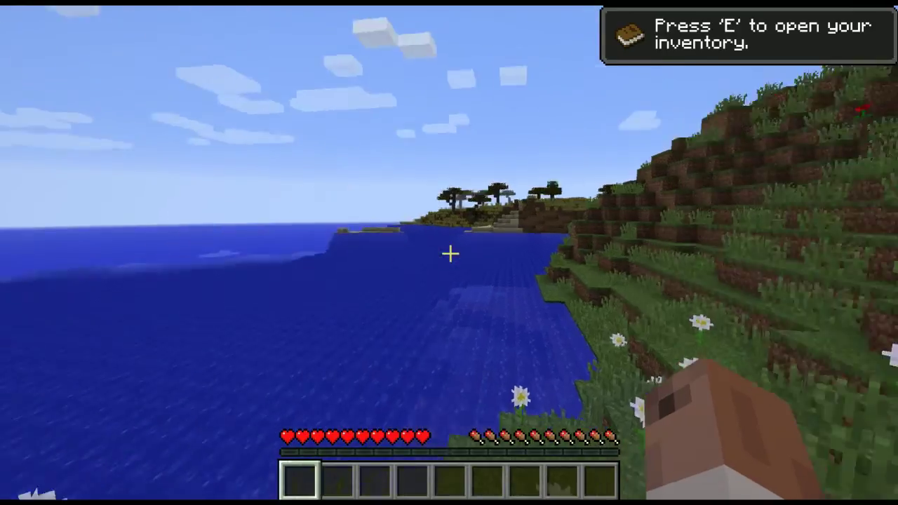
Step: Open the player inventory and show the Inventory page of the NEI options
{"action": "key", "text": "e"}
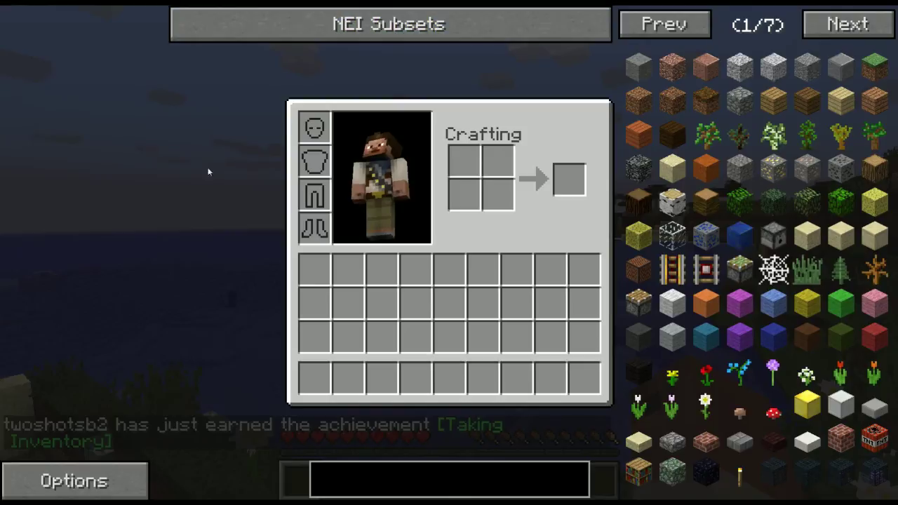
{"action": "left_click", "coordinate": [94, 476]}
{"action": "left_click", "coordinate": [441, 84]}
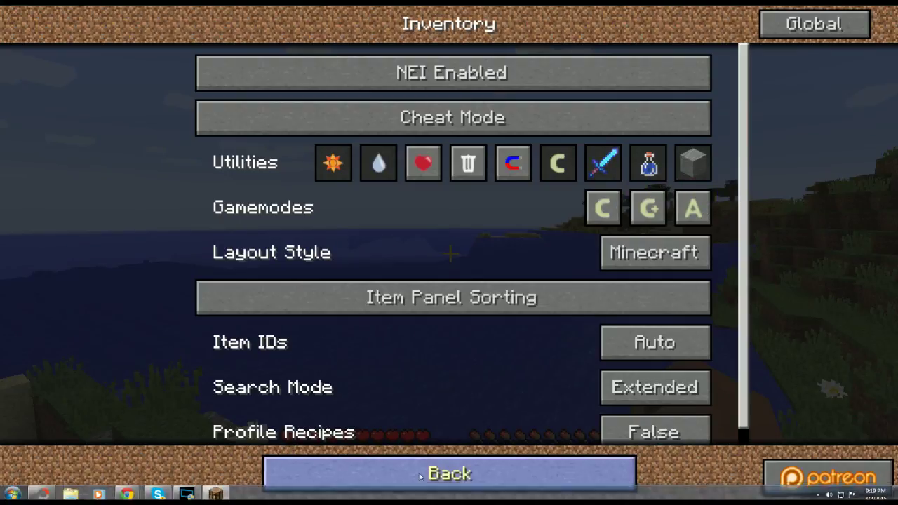
Step: Leave the NEI options and close the player inventory to return to the world
{"action": "left_click", "coordinate": [450, 474]}
{"action": "left_click", "coordinate": [431, 469]}
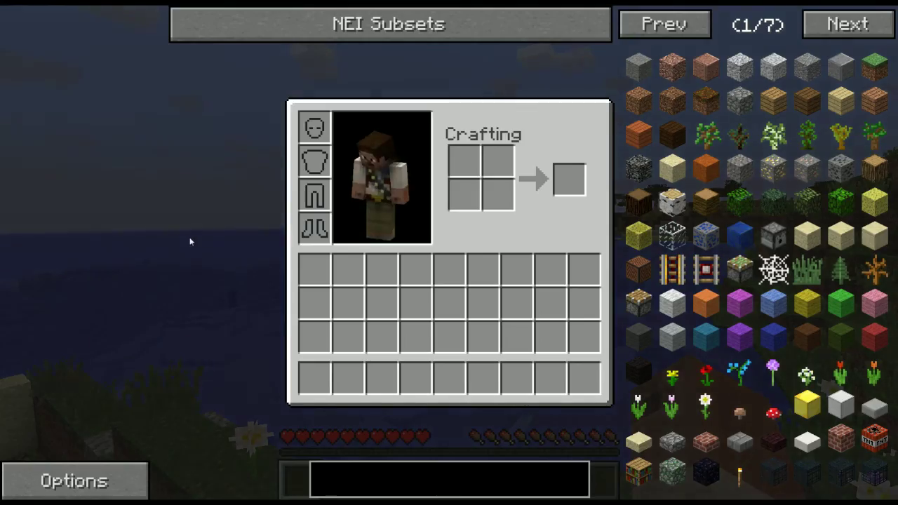
{"action": "key", "text": "e"}
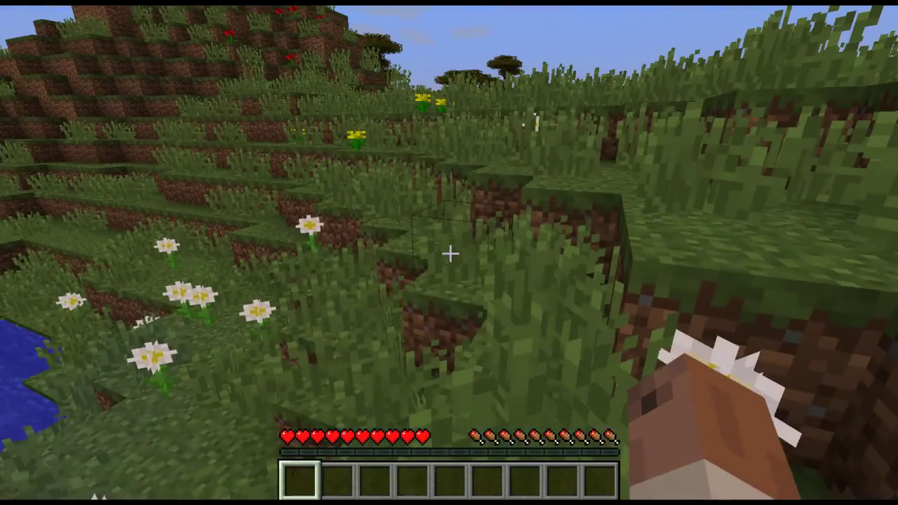
Step: Walk inland from the shore up onto the grassy plateau
{"action": "key", "text": "t"}
{"action": "key", "text": "Escape"}
{"action": "right_click", "coordinate": [450, 253]}
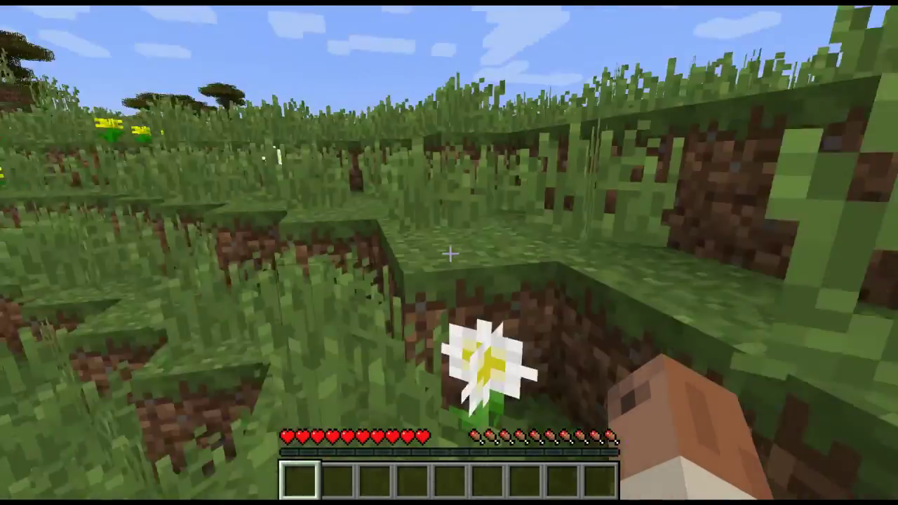
{"action": "key", "text": "w"}
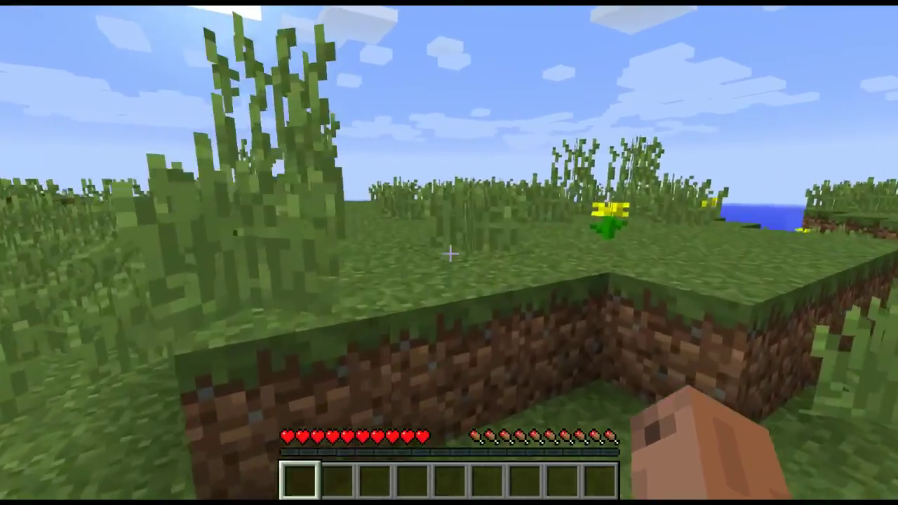
Step: Open the player inventory and look up NEI crafting recipes for TNT, detector rail, sandstone and brick slabs
{"action": "key", "text": "e"}
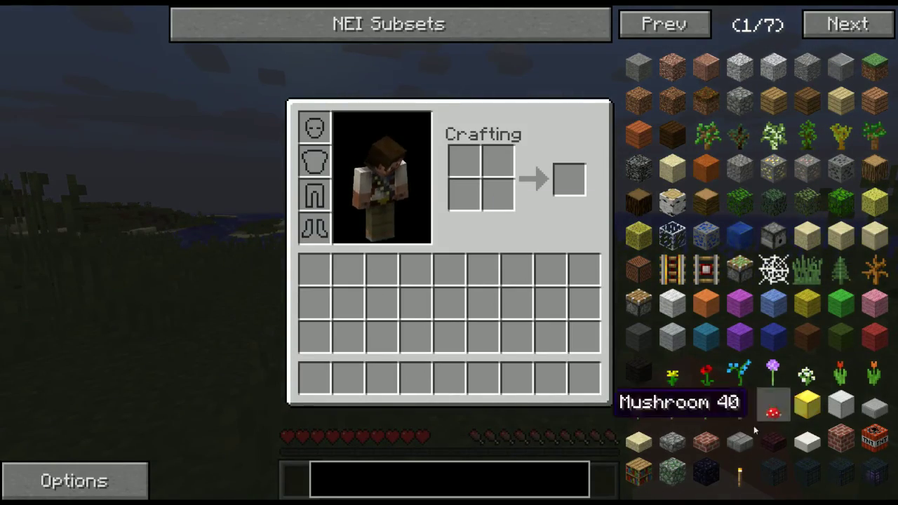
{"action": "left_click", "coordinate": [744, 443]}
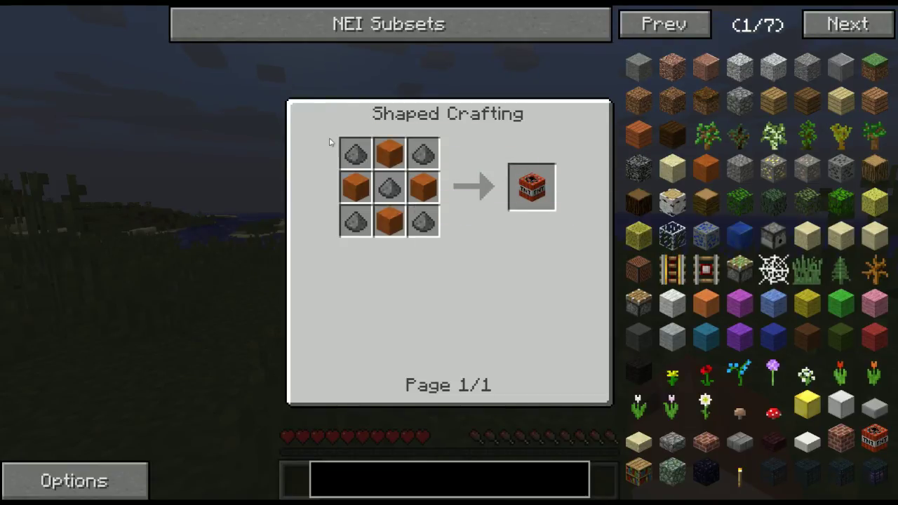
{"action": "left_click", "coordinate": [671, 269]}
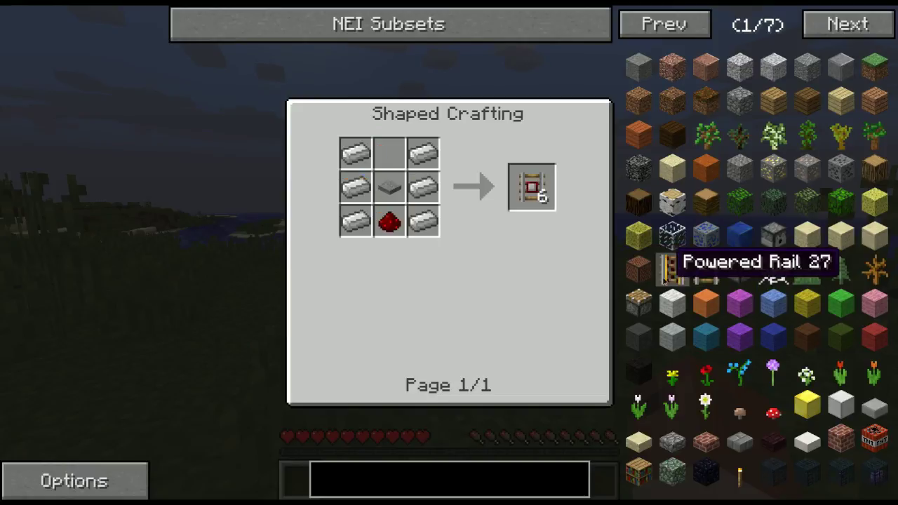
{"action": "left_click", "coordinate": [708, 306]}
{"action": "left_click", "coordinate": [841, 235]}
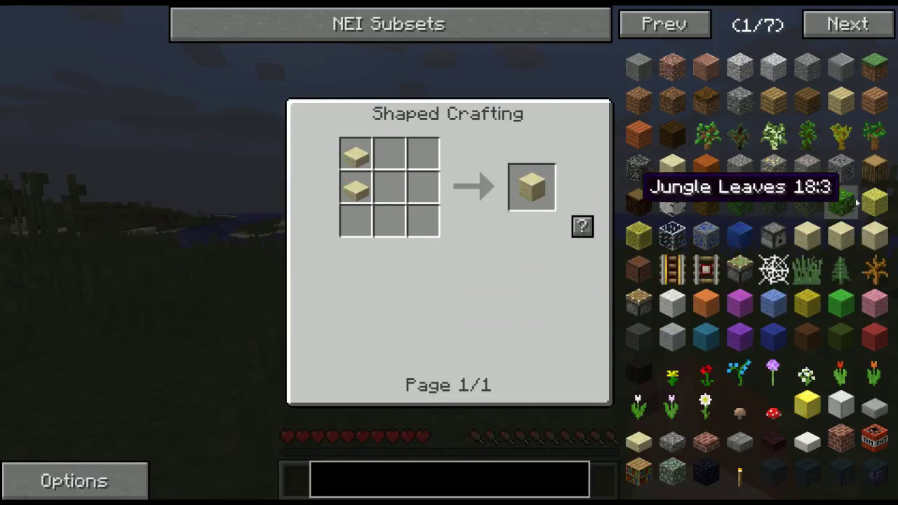
{"action": "left_click", "coordinate": [807, 100]}
{"action": "left_click", "coordinate": [875, 336]}
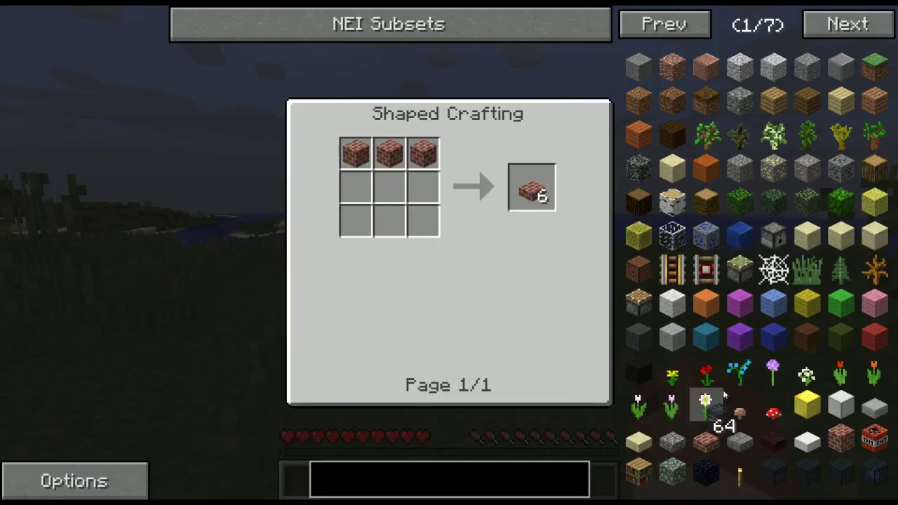